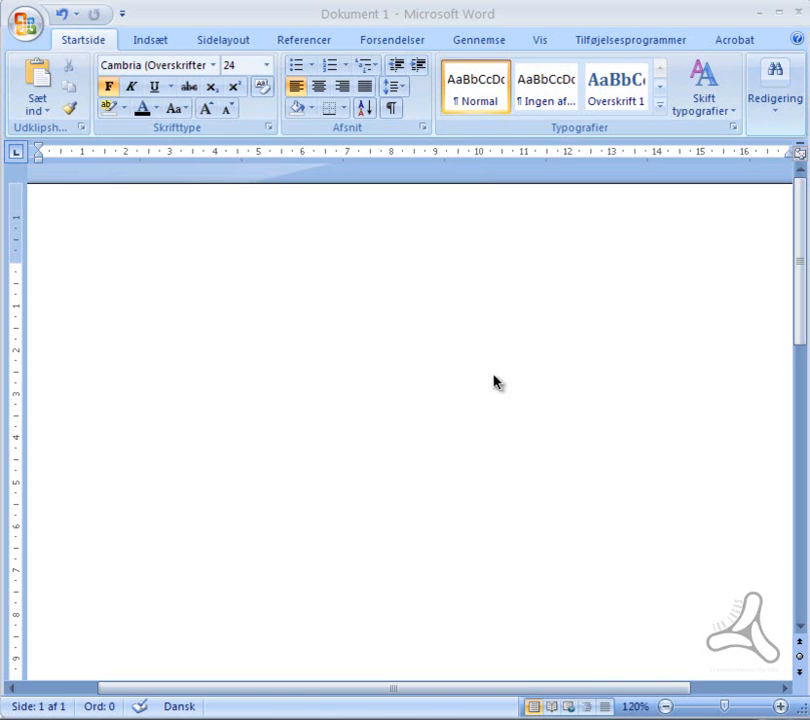
Step: Enter the text RECO in the blank document and set its font size to 180
left_click(88, 296)
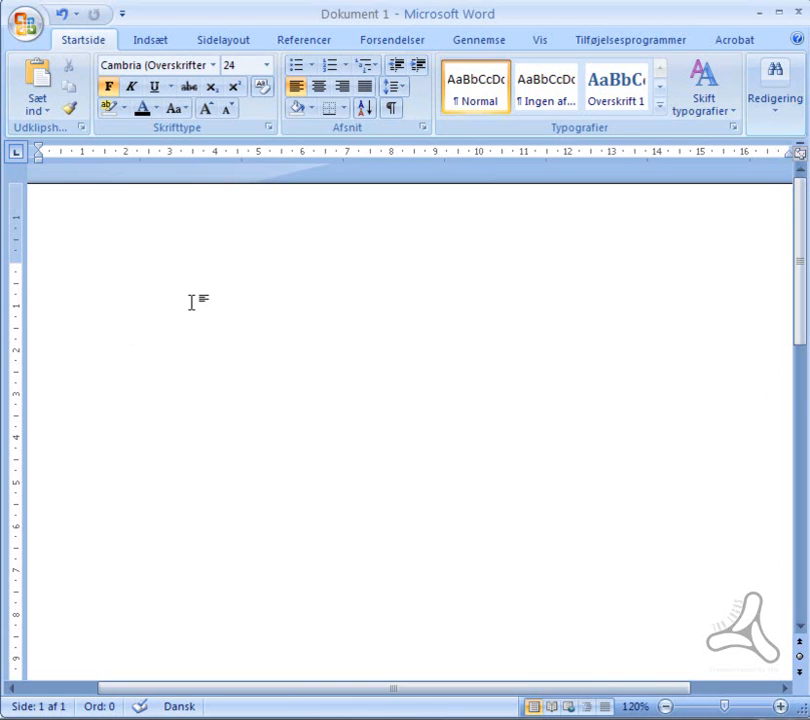
type("RECO")
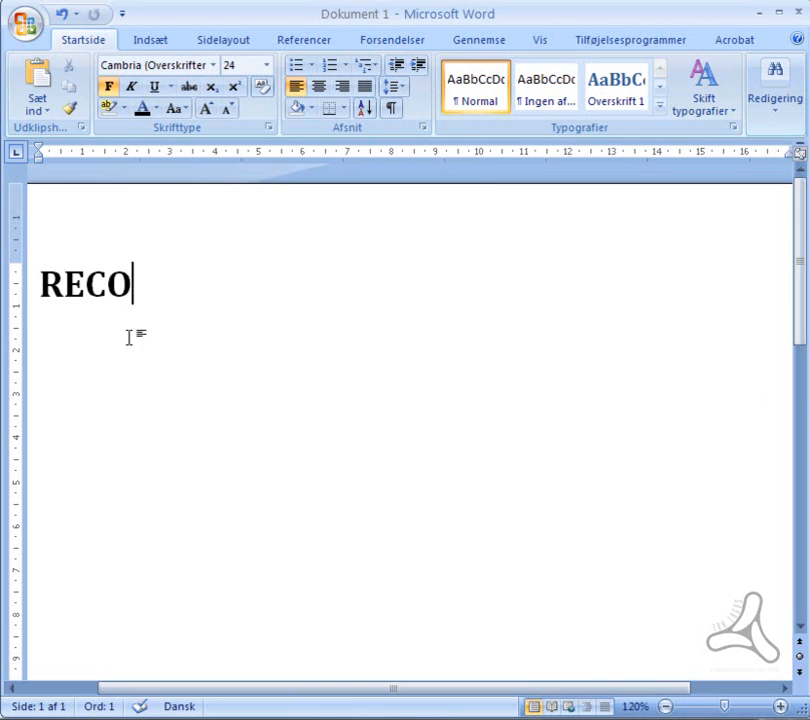
triple_click(83, 275)
left_click(236, 65)
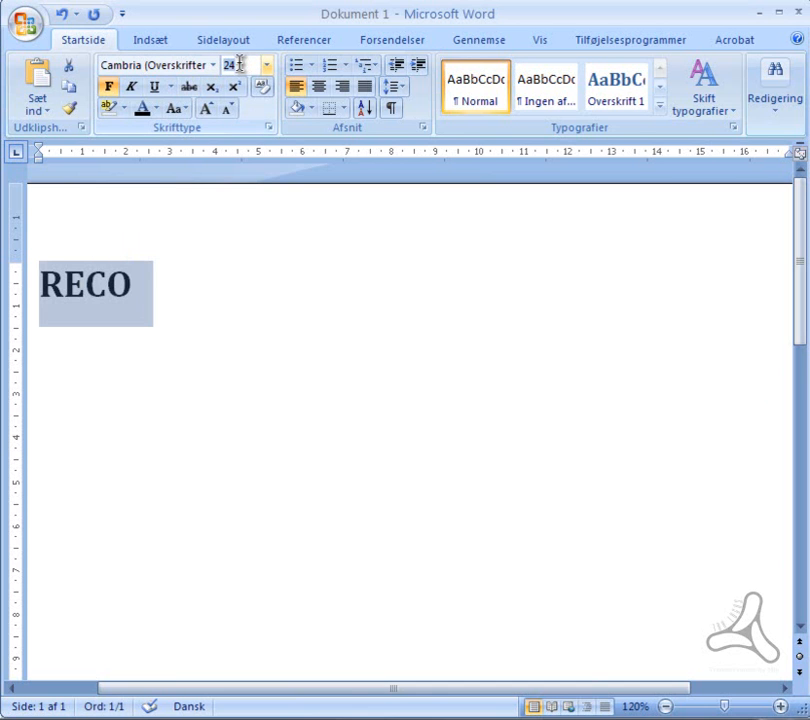
type("180")
key("Return")
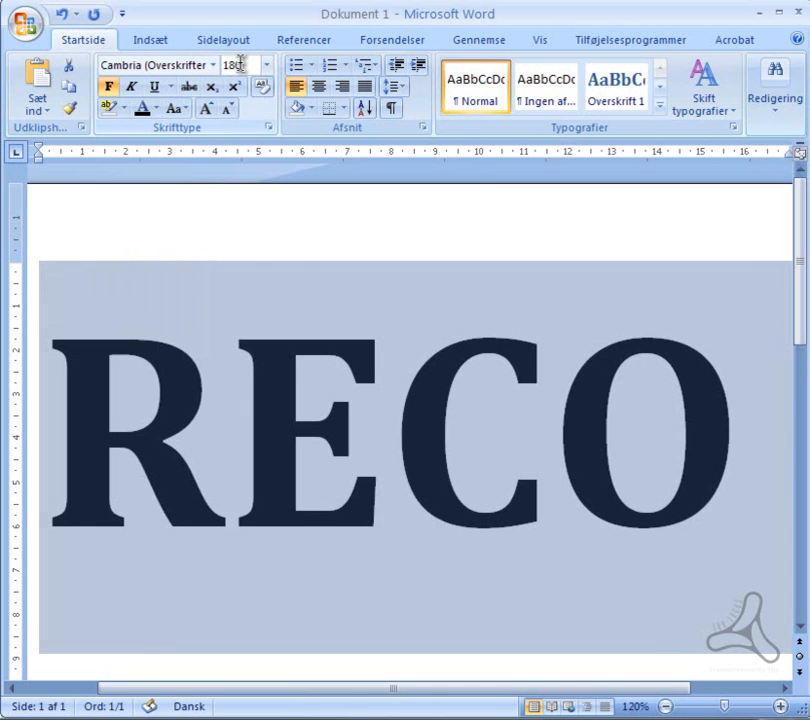
Step: Turn bold off and back on for the RECO text, and make it italic as well
left_click(110, 88)
left_click_drag(636, 425, 76, 386)
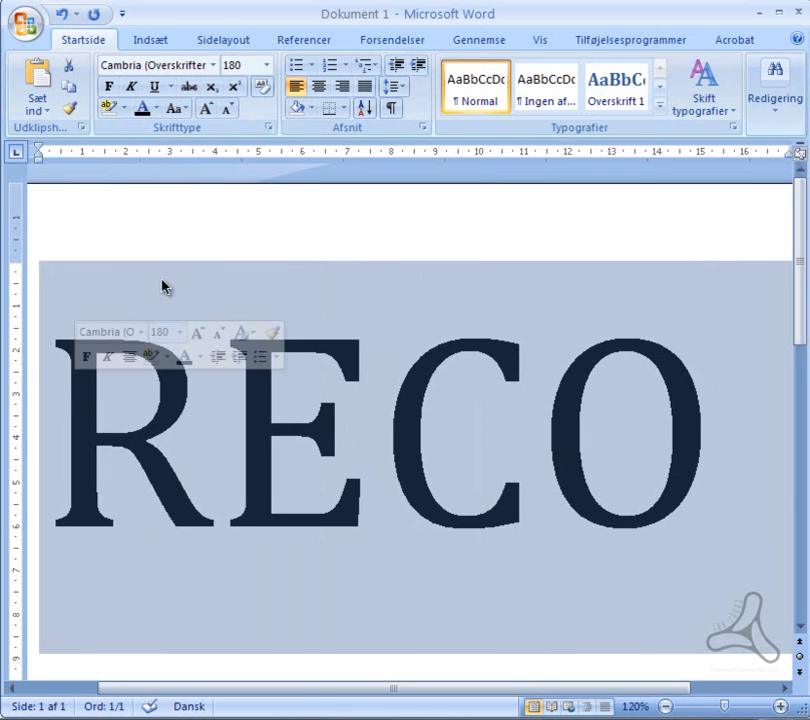
left_click(109, 87)
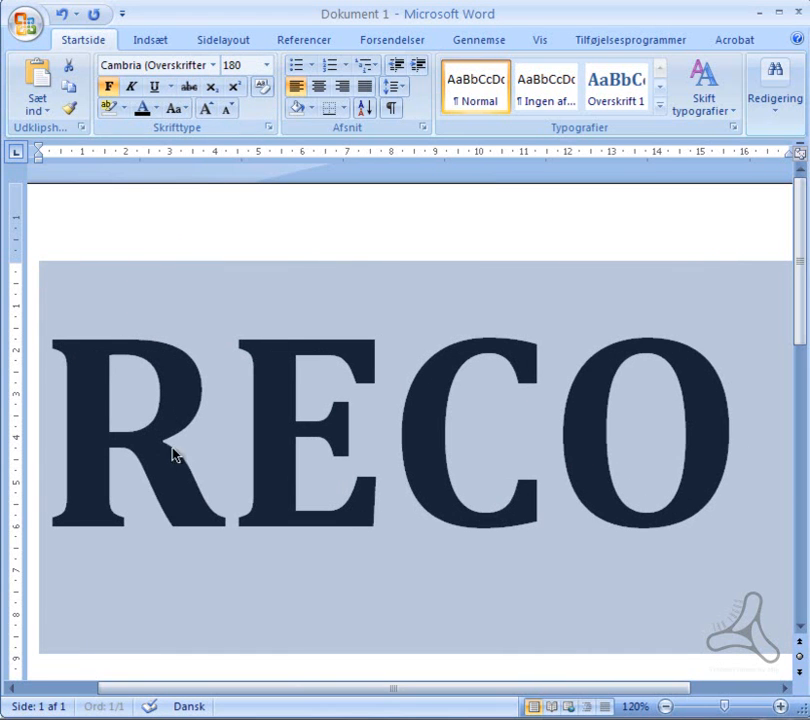
left_click(131, 88)
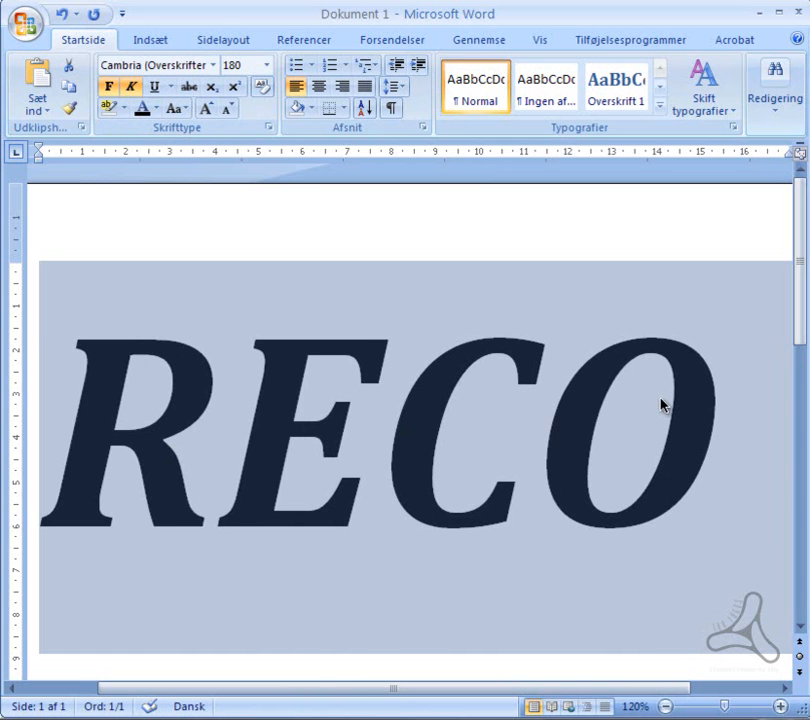
left_click(661, 400)
left_click_drag(702, 407, 125, 404)
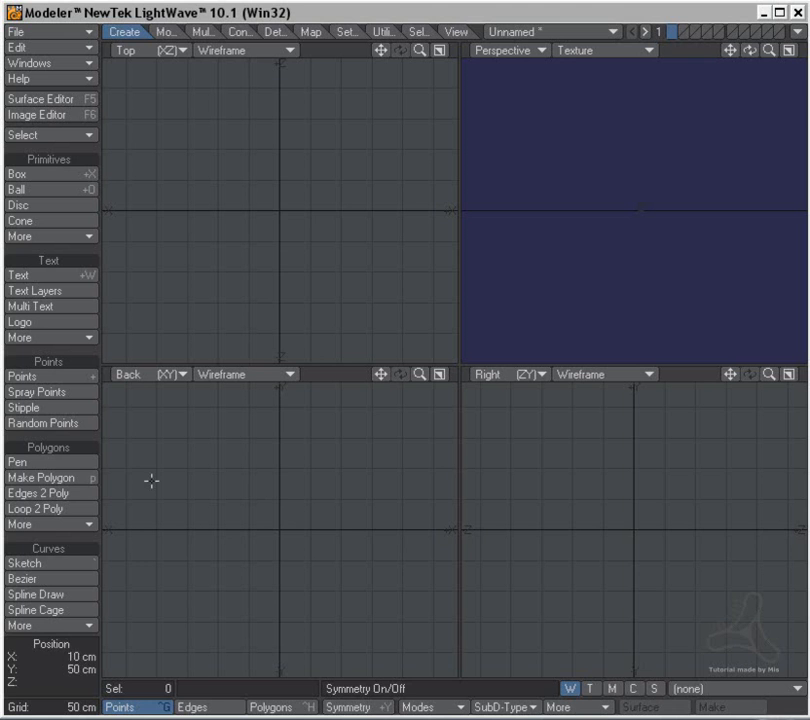
Step: Switch to LightWave Modeler and create the text RECO in the Back view with the Text tool
left_click(50, 276)
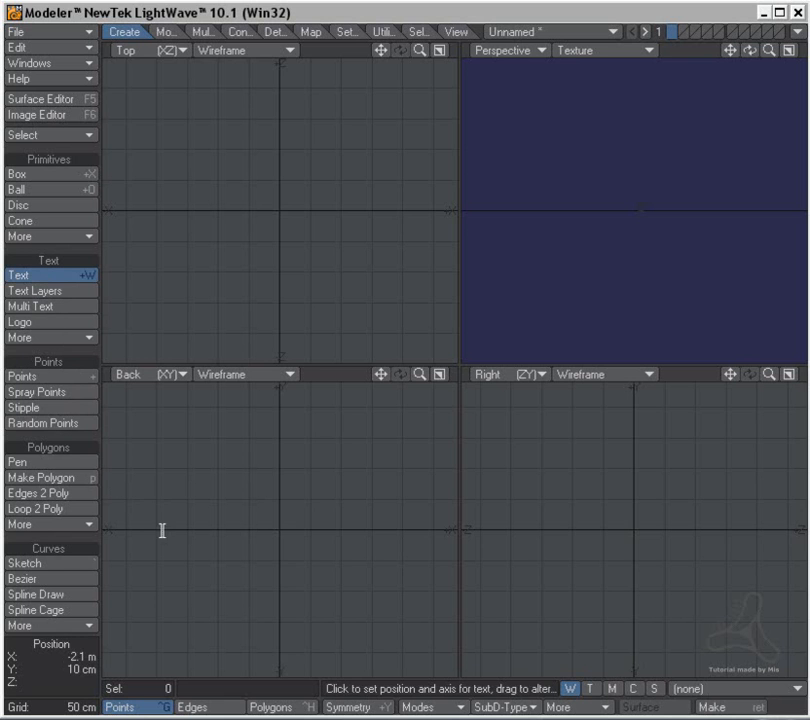
left_click(157, 541)
type("RE")
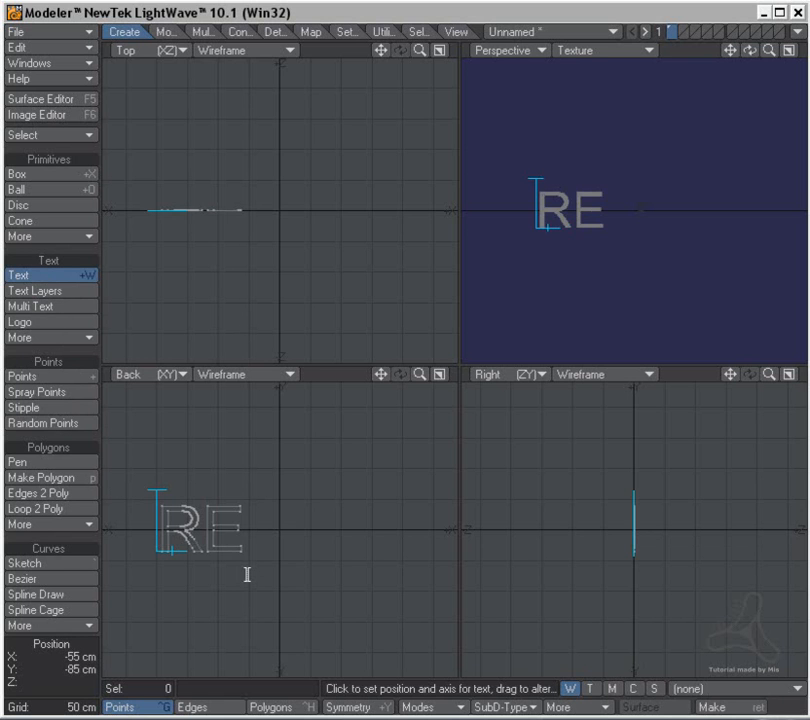
type("CO")
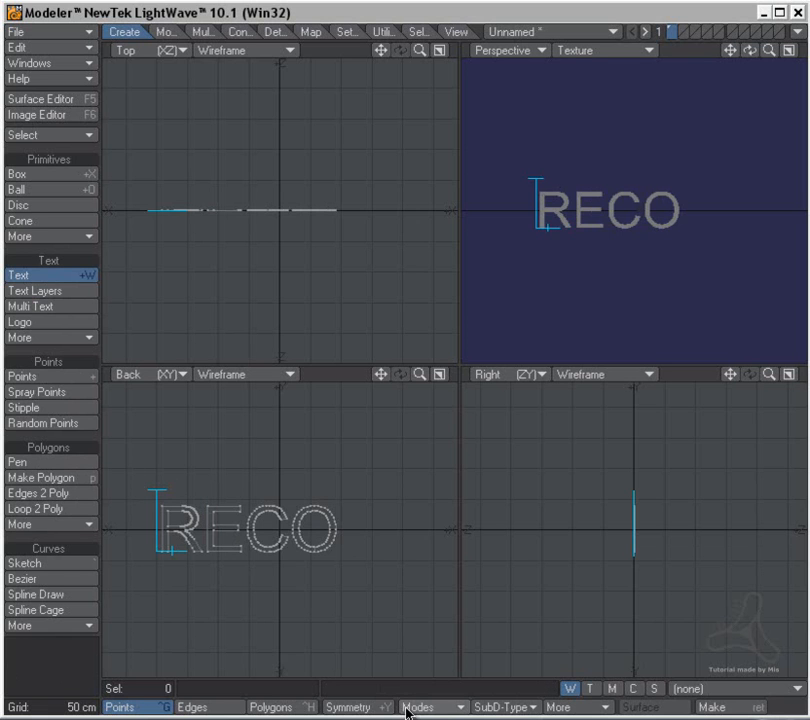
Step: Show the Text tool's numeric settings and reposition the RECO text at about X -1.5 m, Y -5 cm
left_click(299, 575)
key("n")
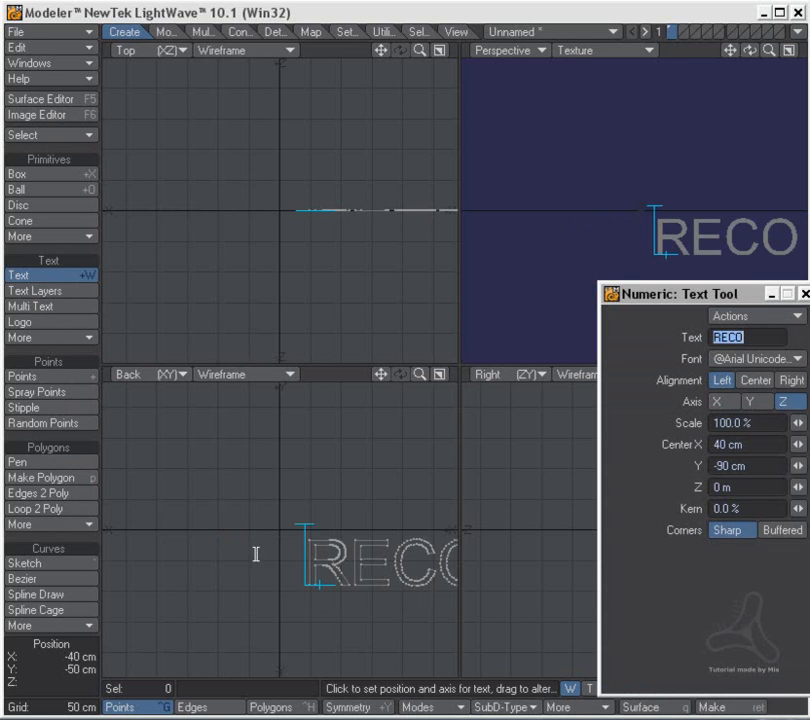
left_click_drag(316, 551, 195, 525)
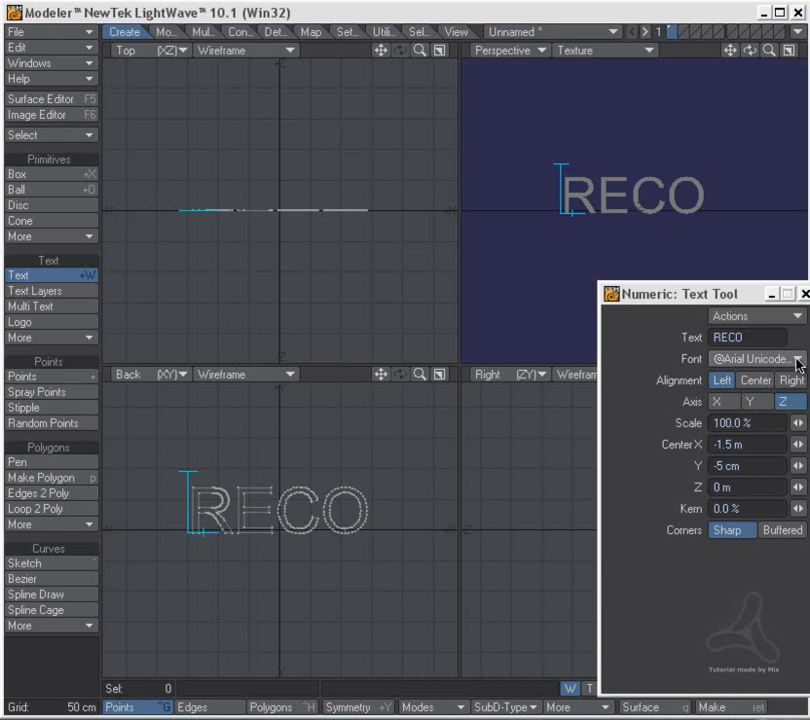
Step: Apply the font Cambria 400 and after it Cambria Math to the RECO text, and shift the text to about X -1.25 m
left_click(800, 362)
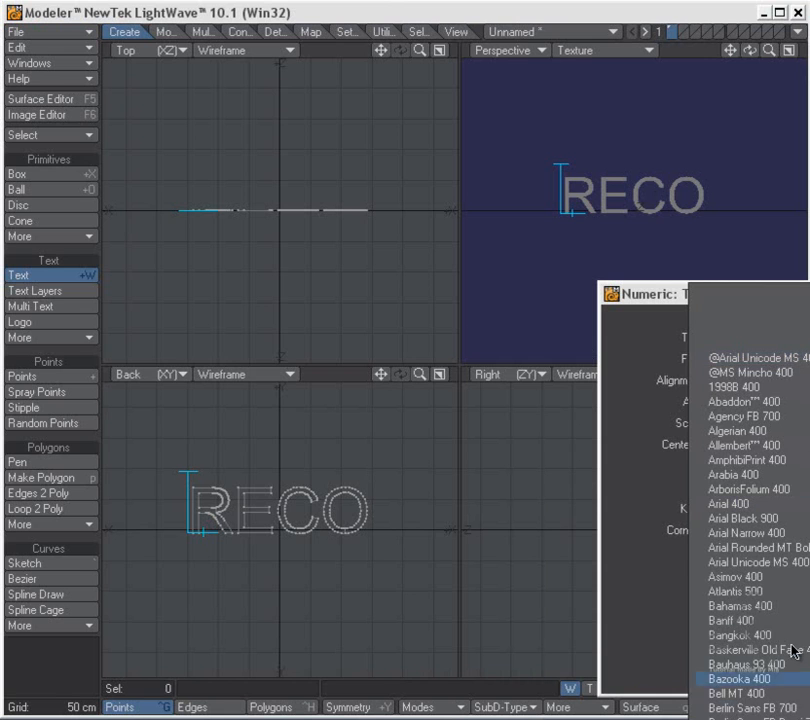
scroll(750, 660, "down", 5)
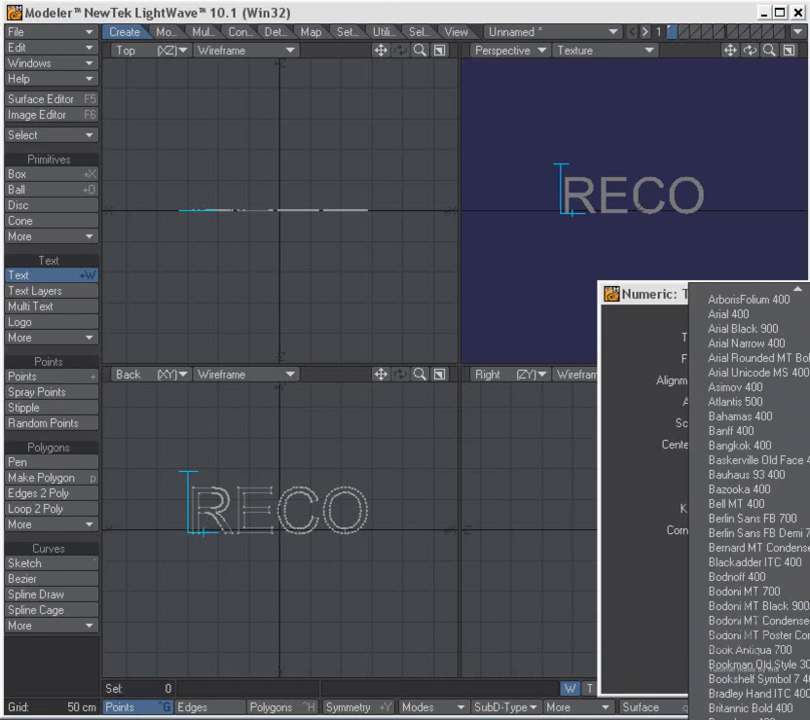
left_click(750, 714)
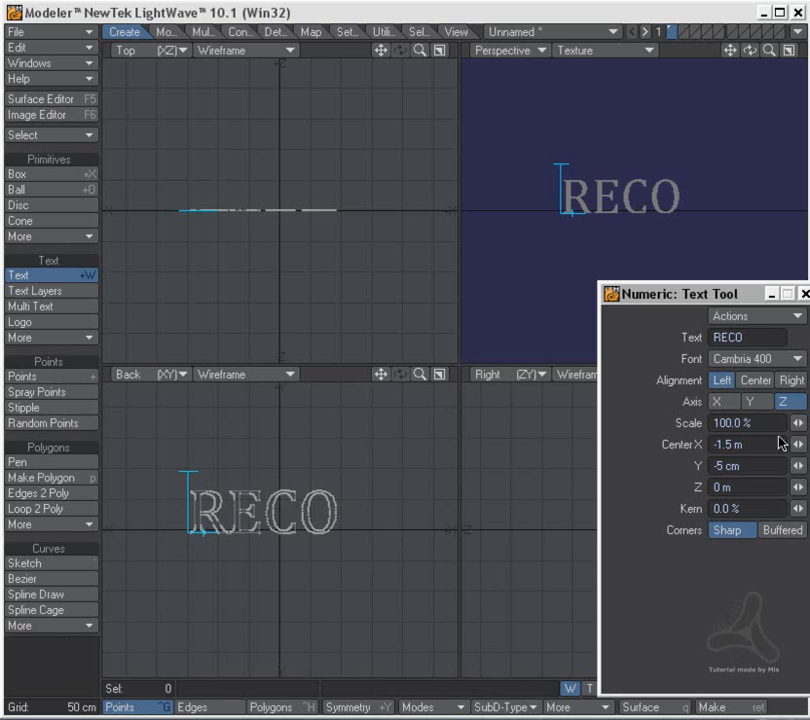
left_click(804, 366)
left_click(800, 377)
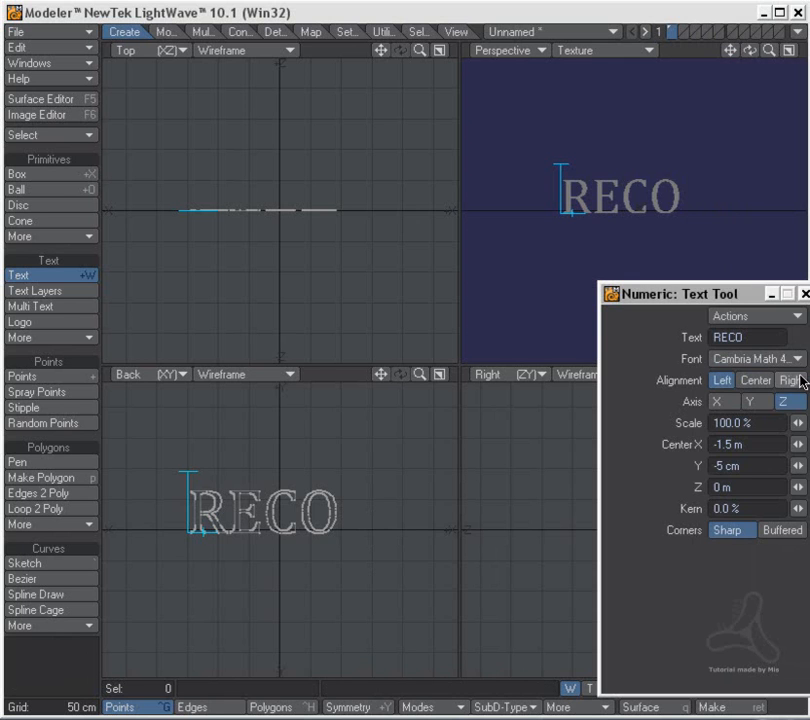
left_click_drag(188, 539, 202, 526)
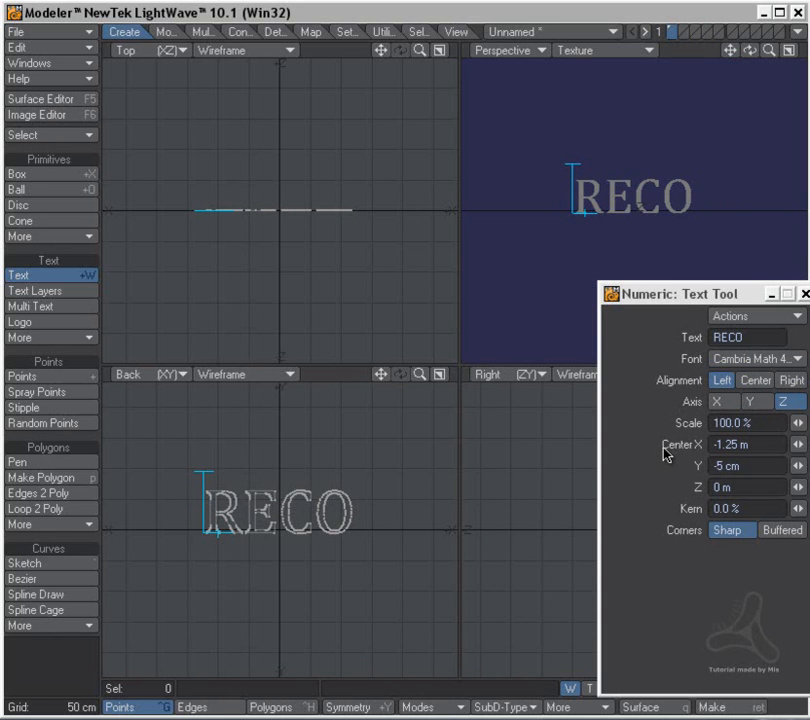
left_click_drag(717, 302, 673, 282)
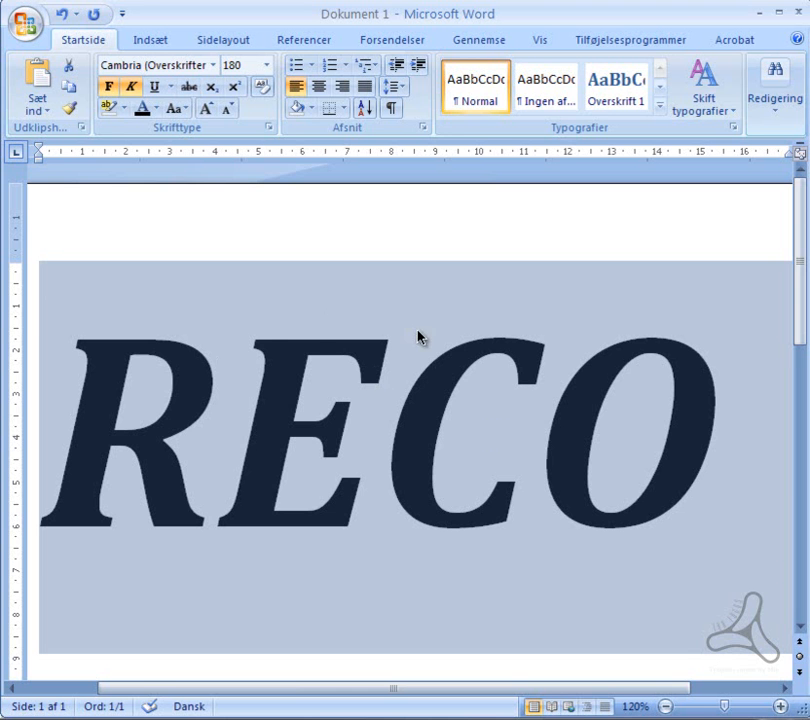
Step: Switch back to Word and change the whole RECO text's font to Skia
left_click(253, 372)
left_click_drag(63, 407, 687, 434)
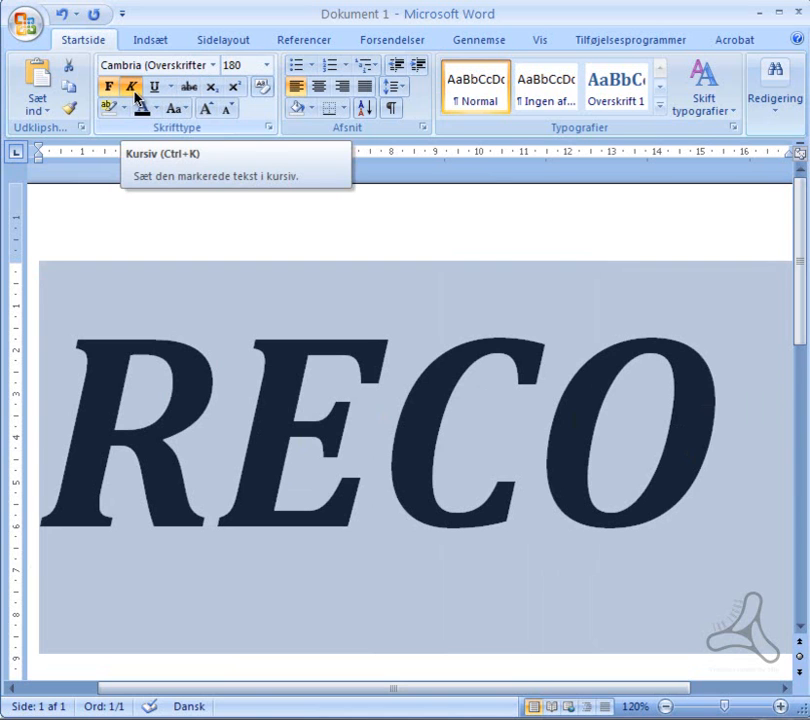
left_click(204, 66)
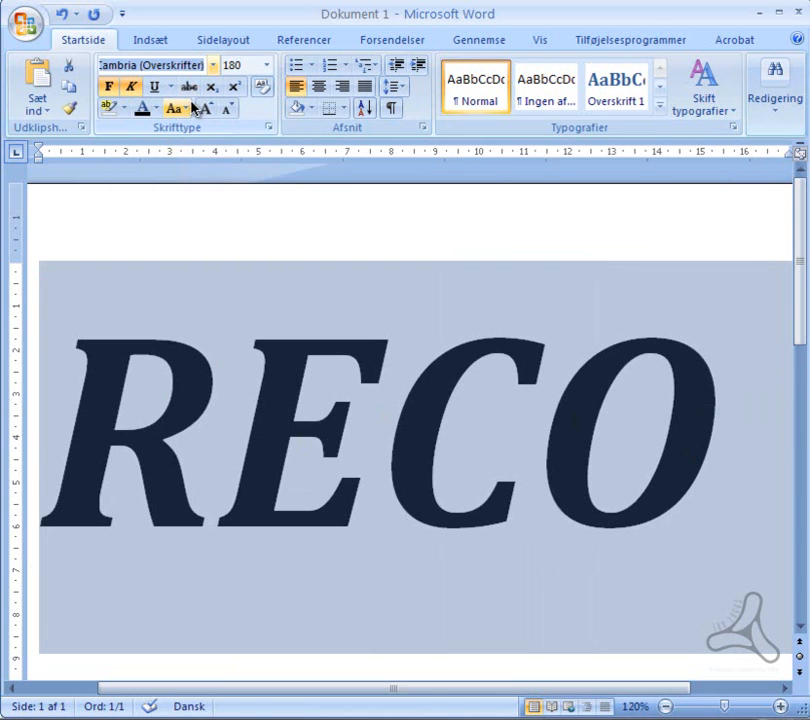
type("Skia")
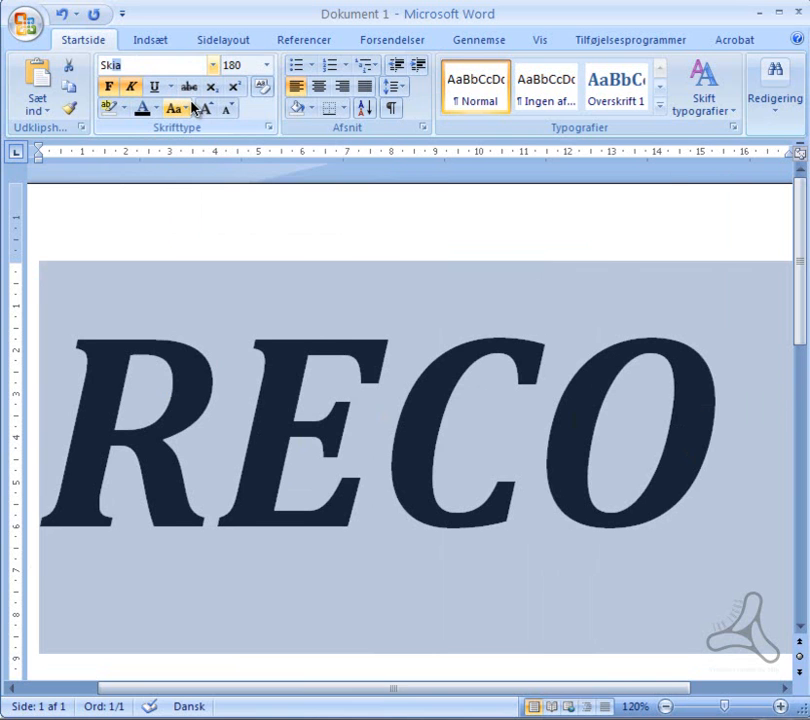
key("Return")
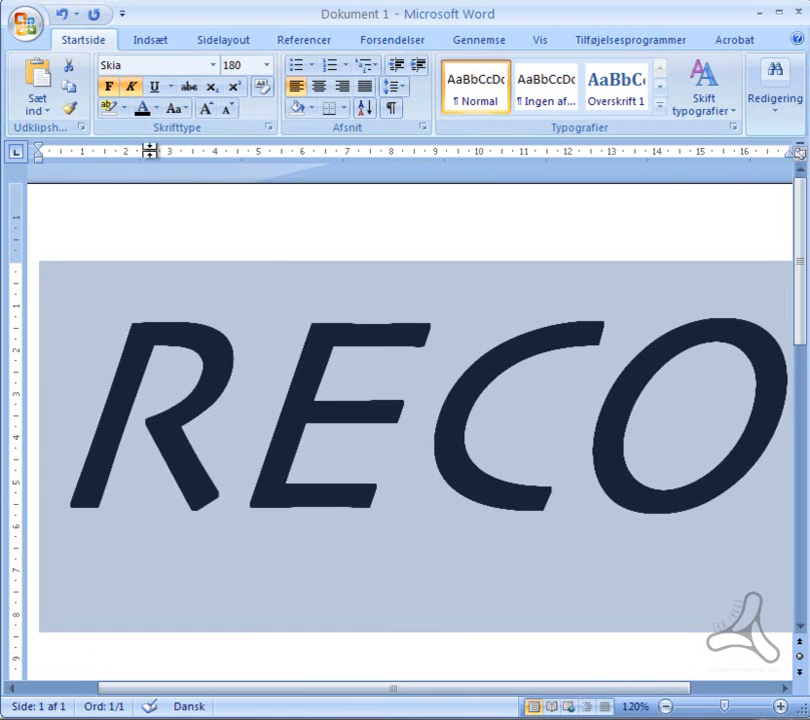
Step: Remove bold and italic from the Skia RECO text, and reapply both styles to it
left_click(109, 86)
left_click(131, 88)
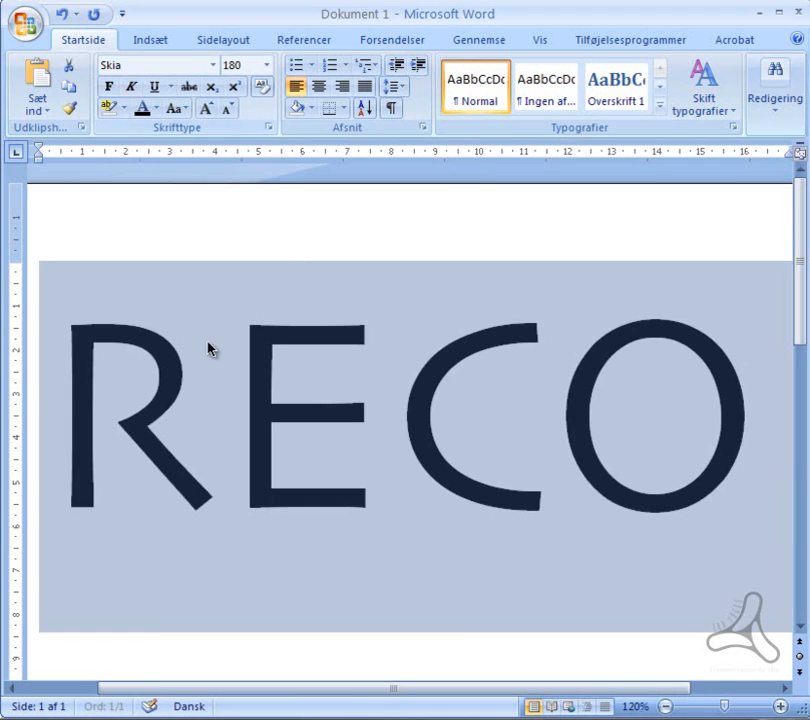
left_click(193, 374)
left_click_drag(55, 400, 788, 416)
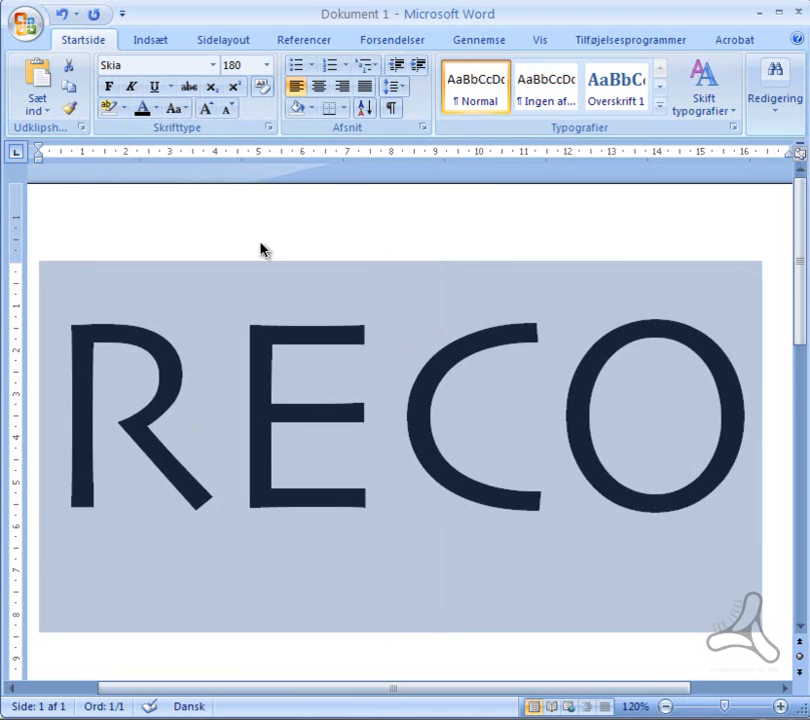
left_click(110, 88)
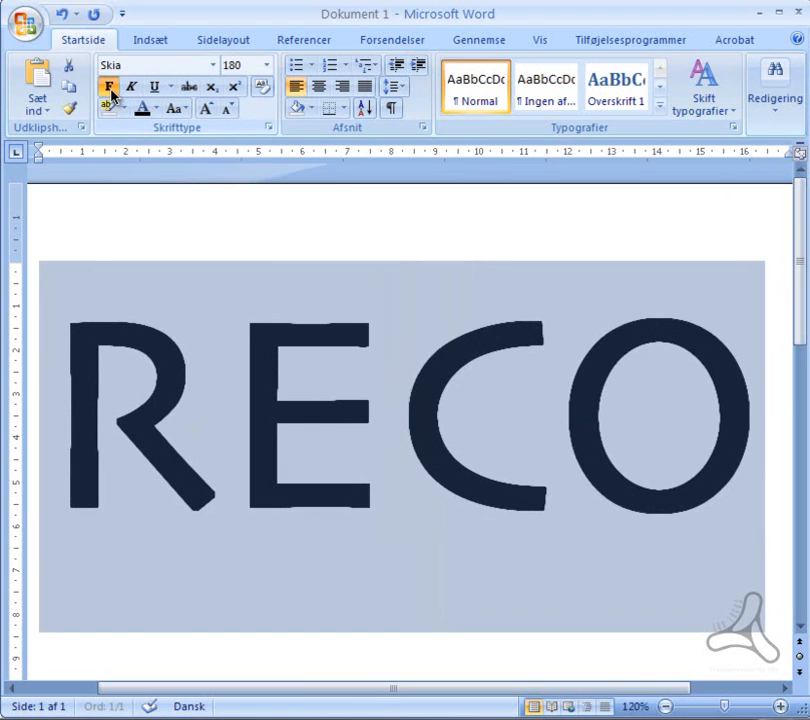
left_click(131, 88)
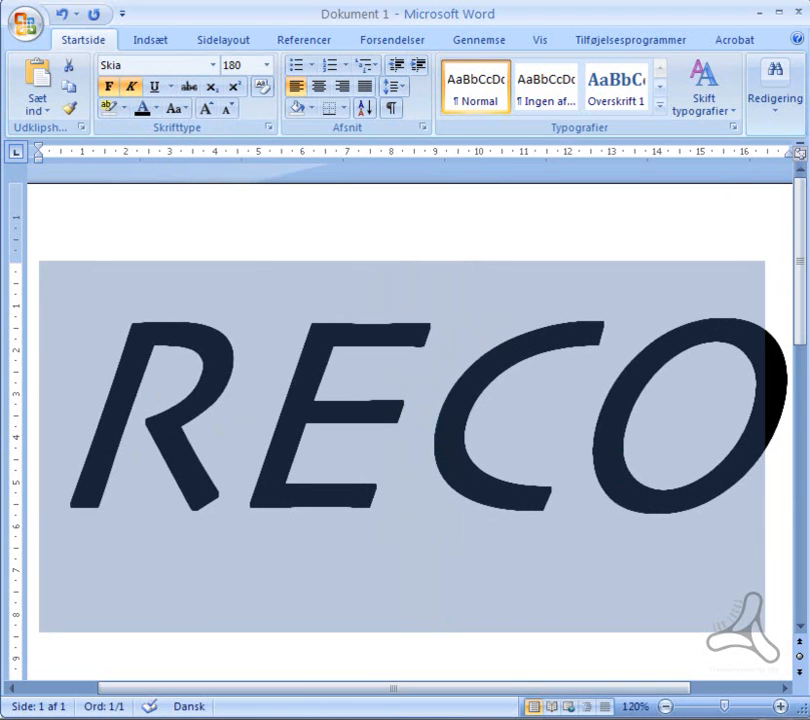
left_click(400, 420)
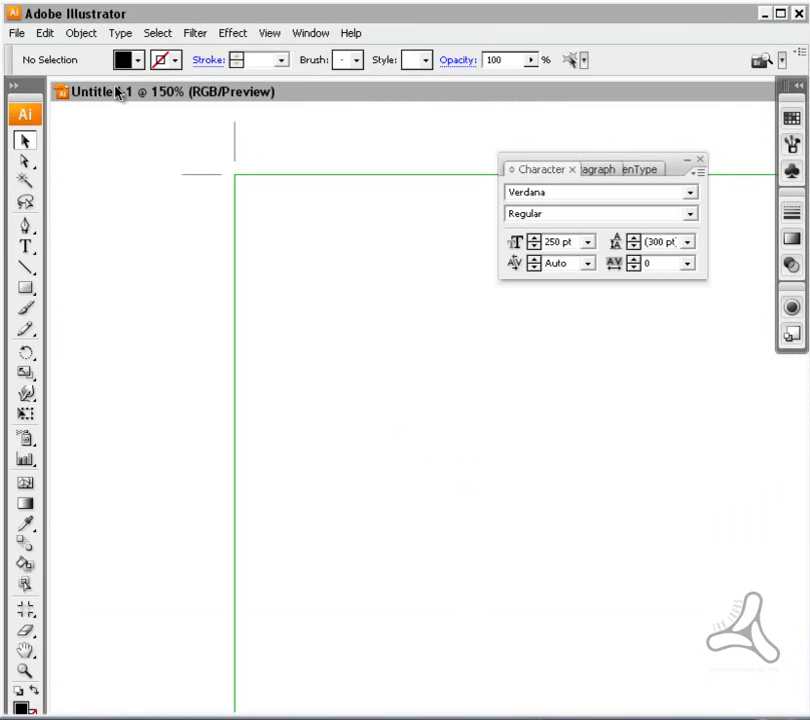
Step: Switch to Illustrator and add the text RICO in Verdana Regular at 250 pt near the artboard's upper edge
left_click(26, 247)
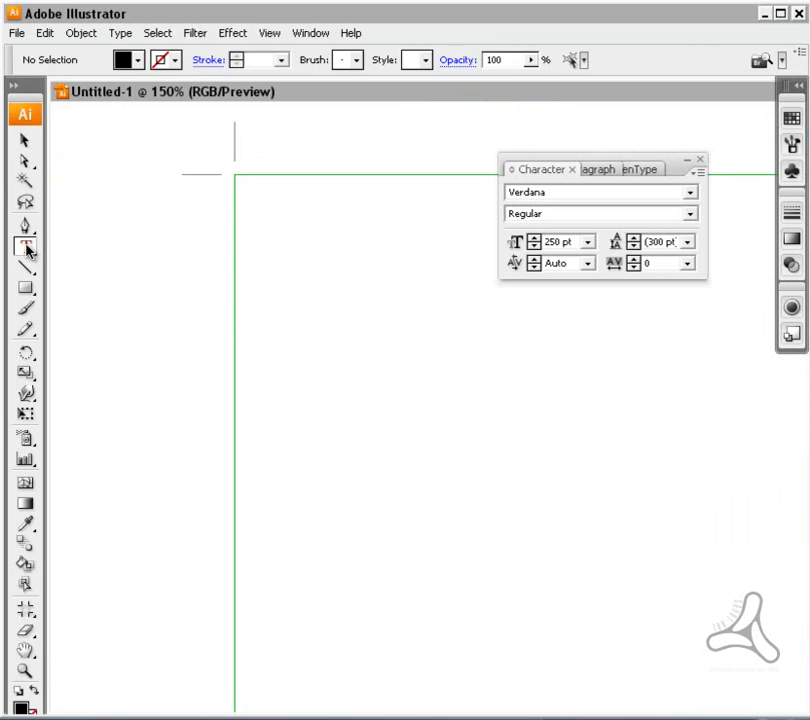
left_click(276, 356)
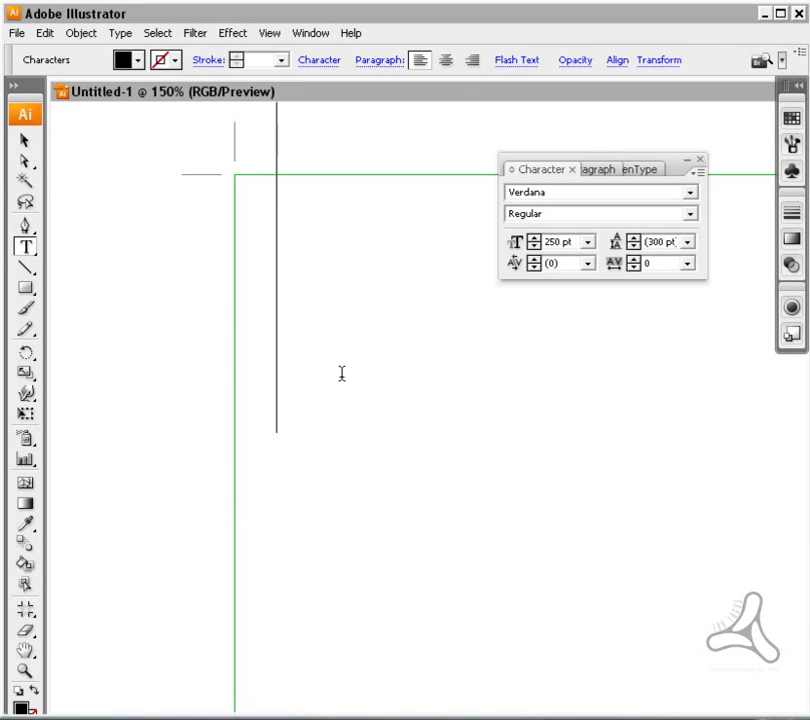
type("RIC")
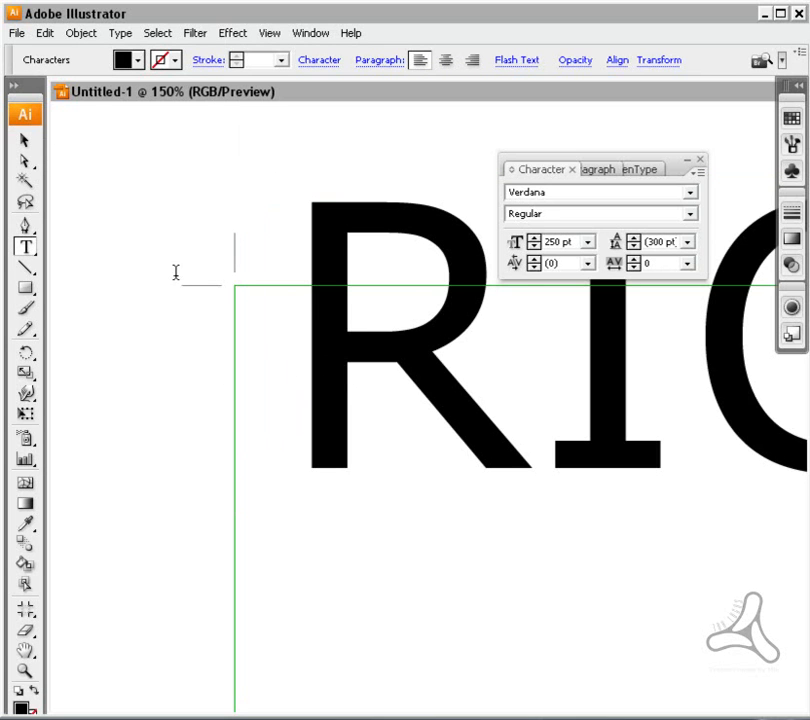
scroll(176, 272, "down", 1)
scroll(178, 281, "down", 9, "ctrl")
scroll(178, 281, "down", 4, "ctrl")
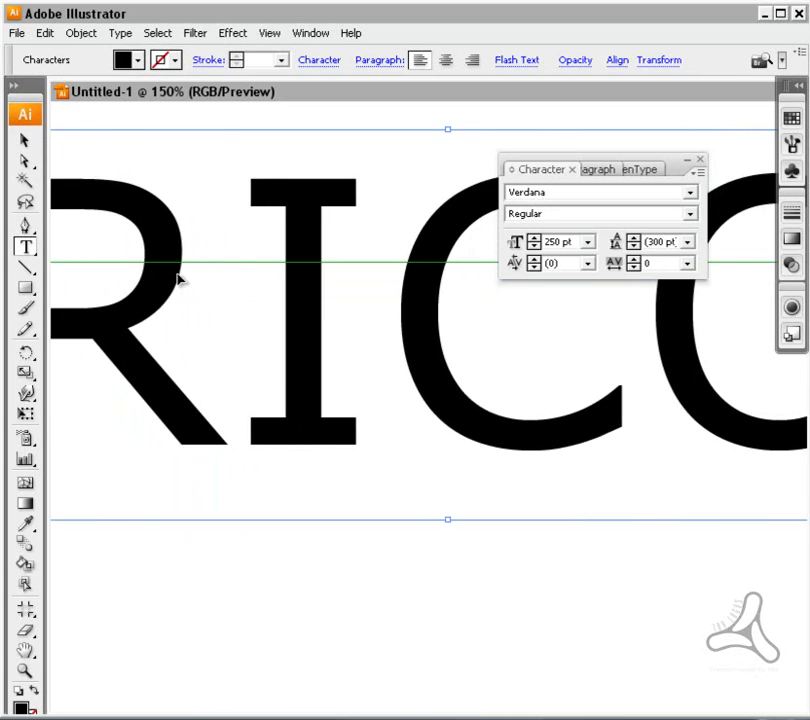
key("ctrl+minus")
key("ctrl+minus")
key("BackSpace")
key("BackSpace")
key("BackSpace")
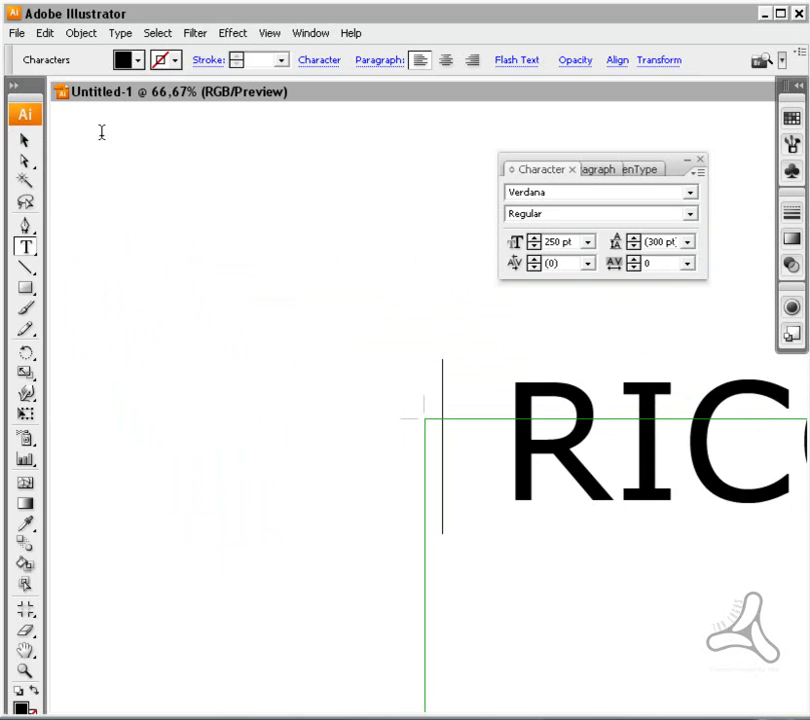
Step: Select the whole RICO text and set its font style to Verdana Bold Italic
left_click(26, 141)
left_click_drag(479, 554, 197, 479)
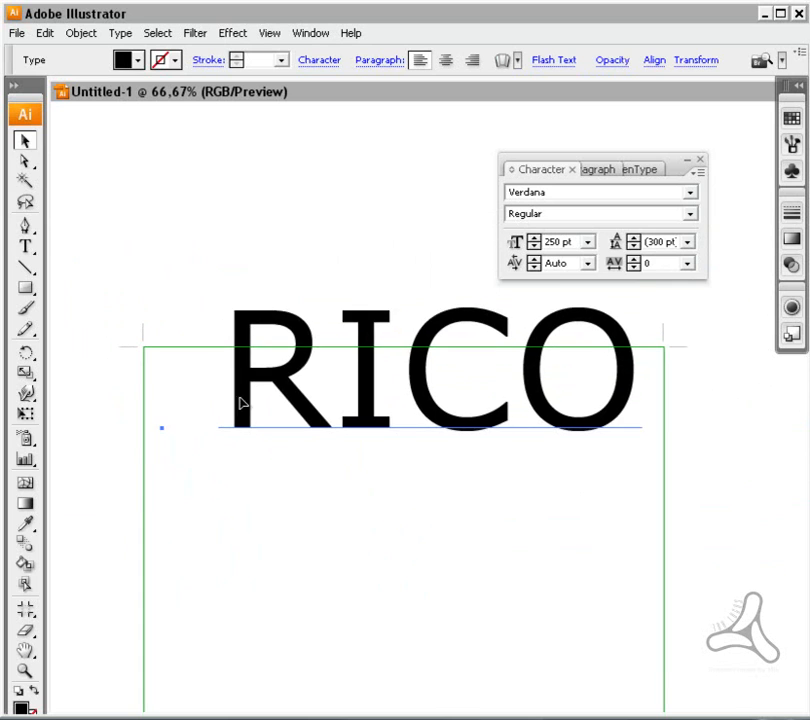
key("t")
left_click(244, 386)
key("ctrl+a")
triple_click(280, 380)
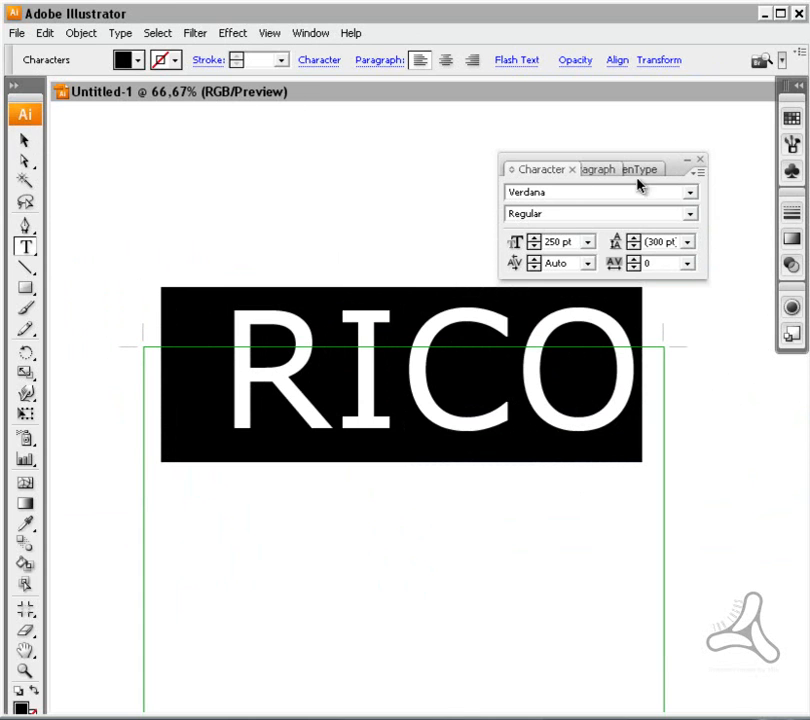
left_click(690, 192)
left_click_drag(696, 318, 698, 254)
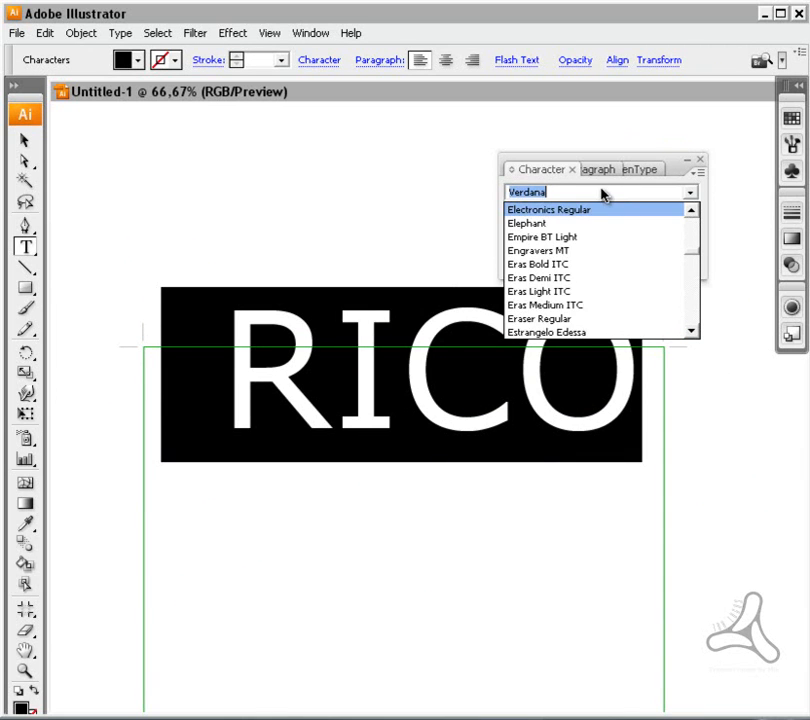
left_click(602, 190)
left_click(690, 213)
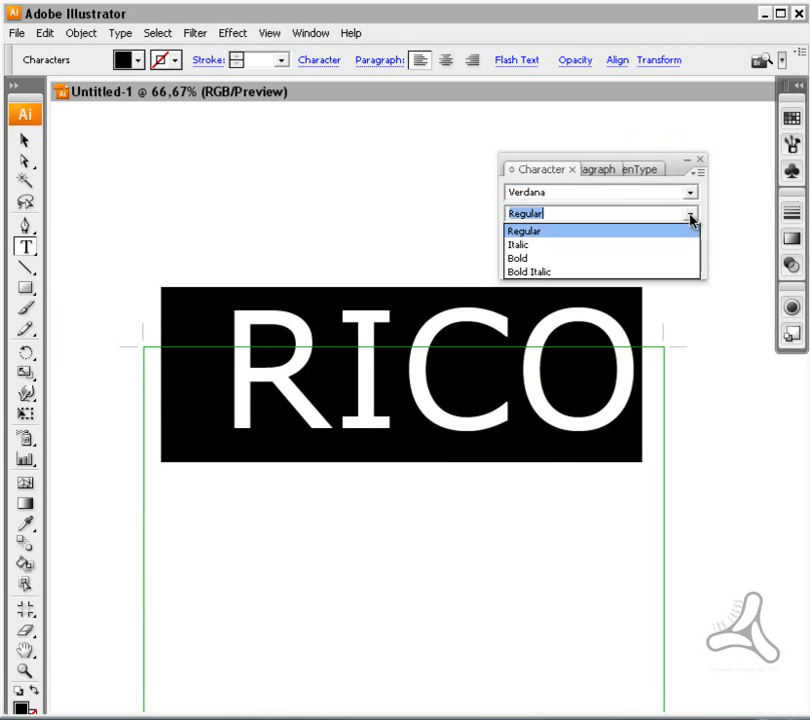
left_click(633, 272)
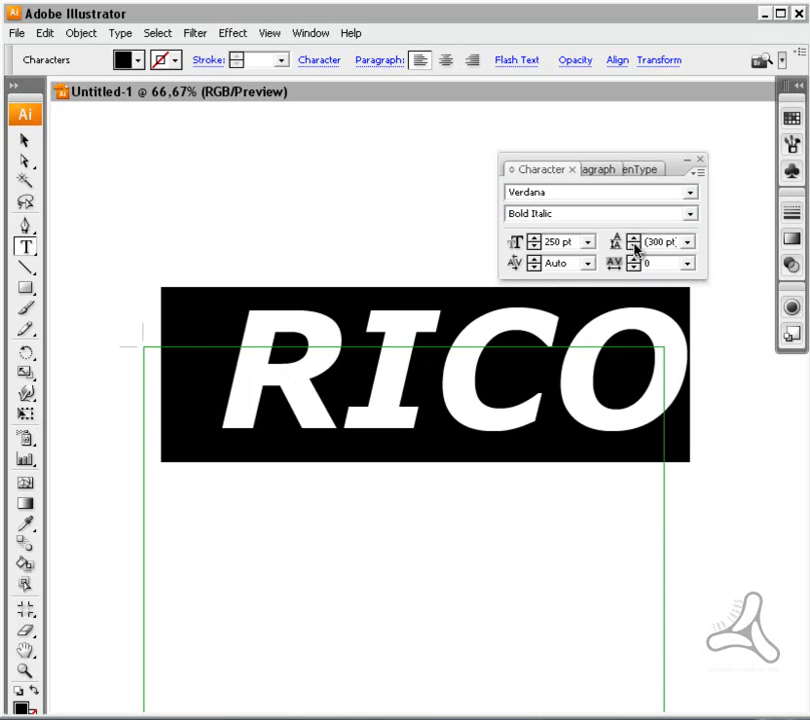
Step: Change the RICO text's font to Skia and open the list of its available font styles
left_click(662, 192)
type("Skia")
key("Return")
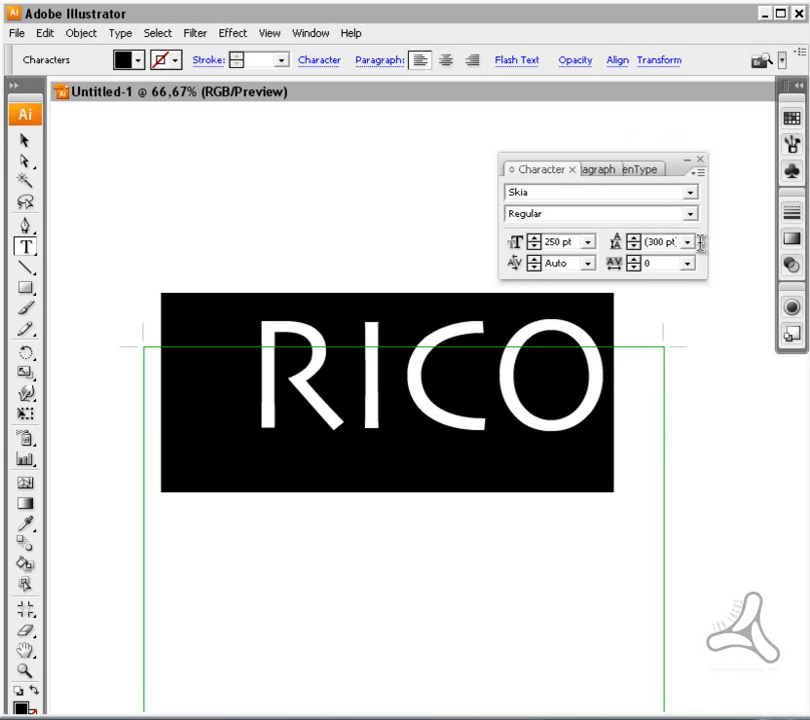
left_click(690, 216)
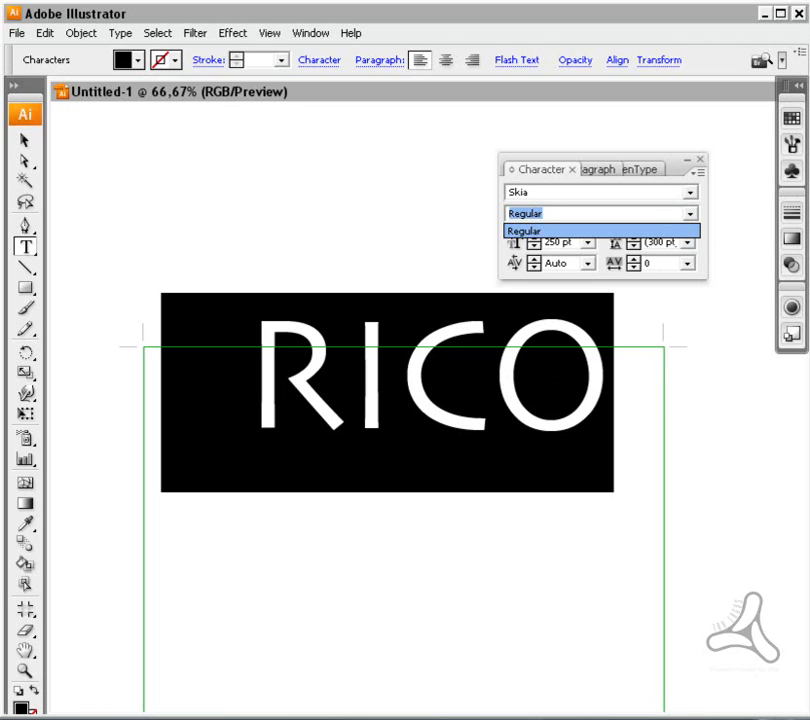
Step: Switch to Fireworks and add the text RICO in Arial at size 200 on the blank canvas
left_click(769, 17)
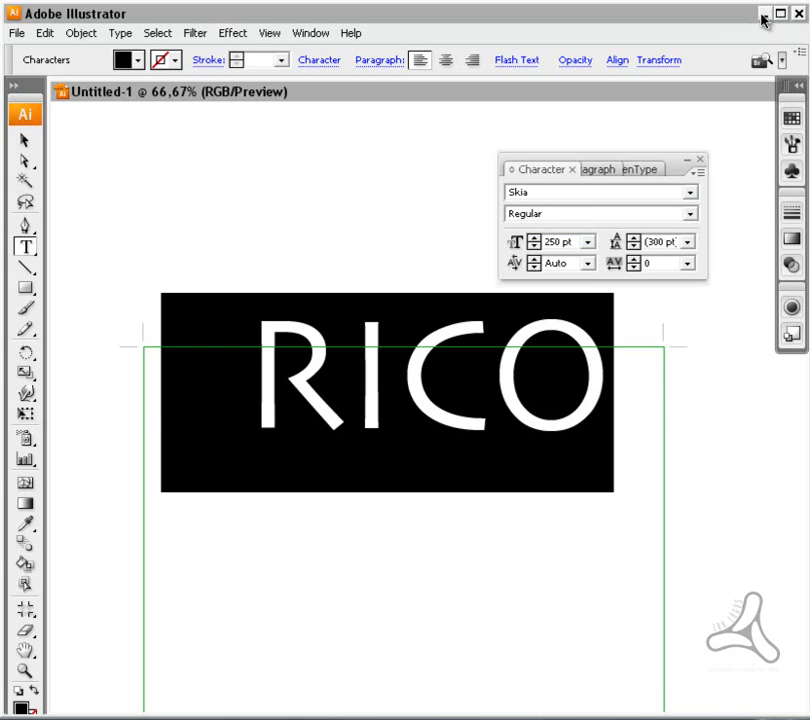
left_click(766, 16)
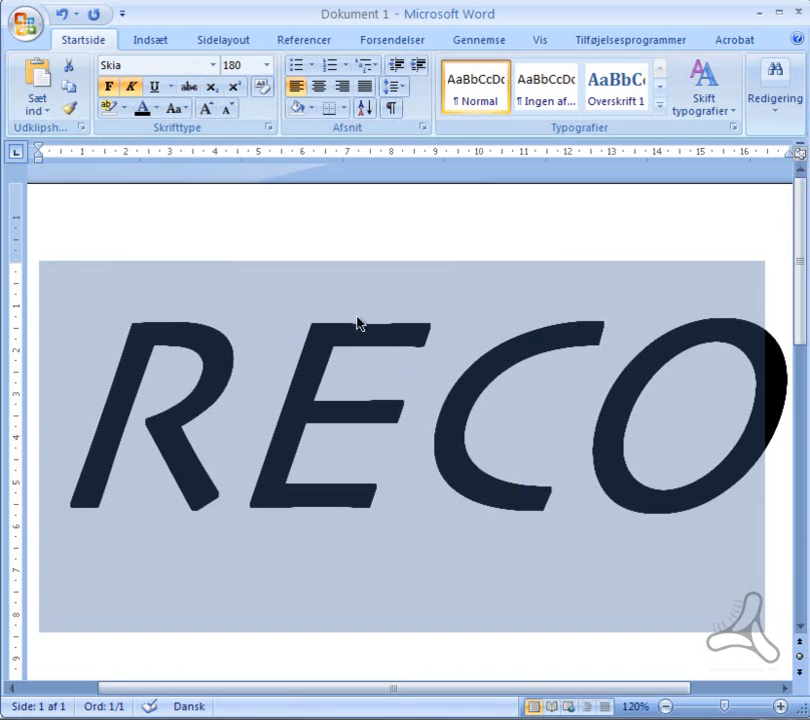
left_click(400, 420)
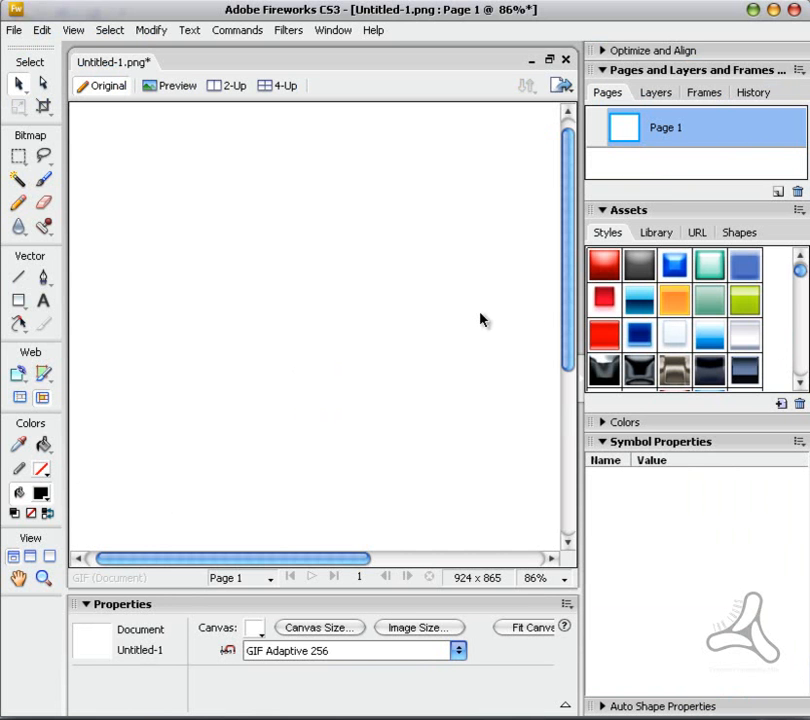
left_click(43, 301)
left_click(131, 364)
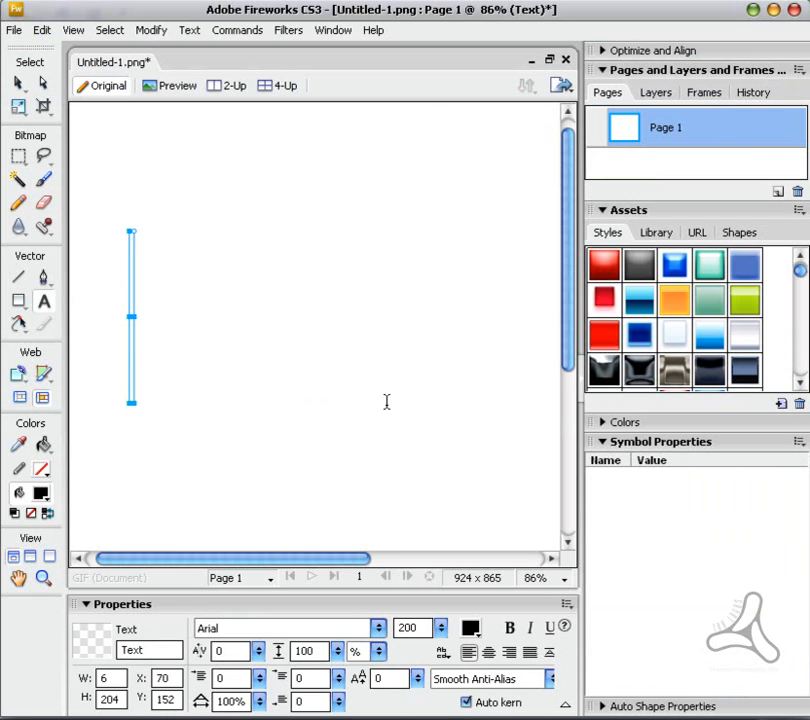
type("RICO")
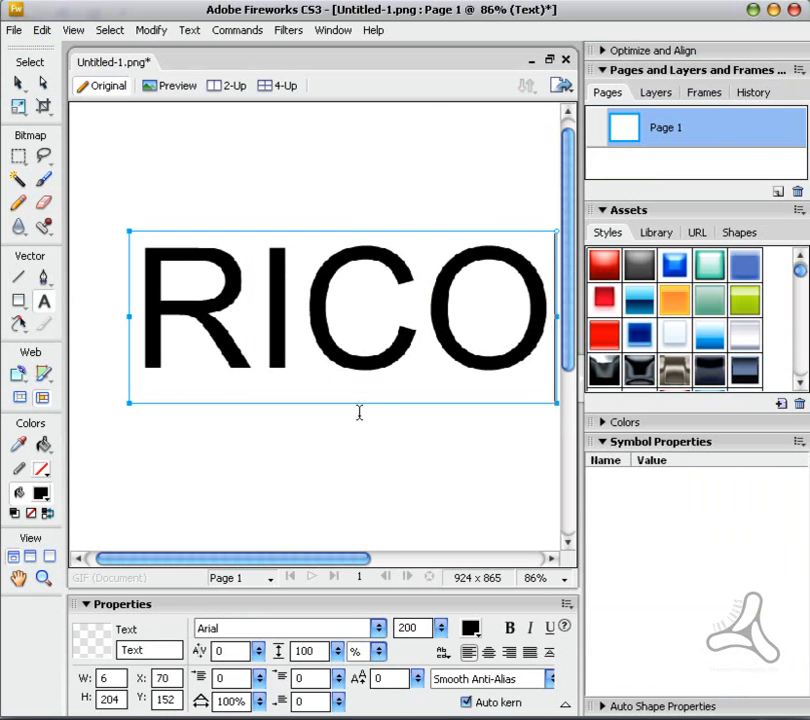
Step: Change the whole RICO text's font to Skia and apply bold and italic to it
left_click(330, 338)
double_click(330, 338)
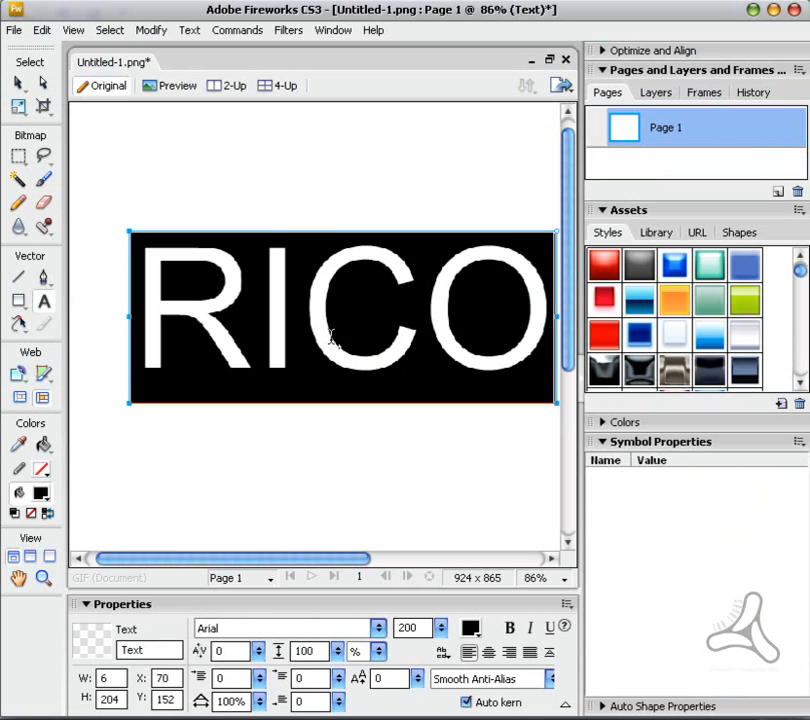
left_click(272, 632)
key("Down")
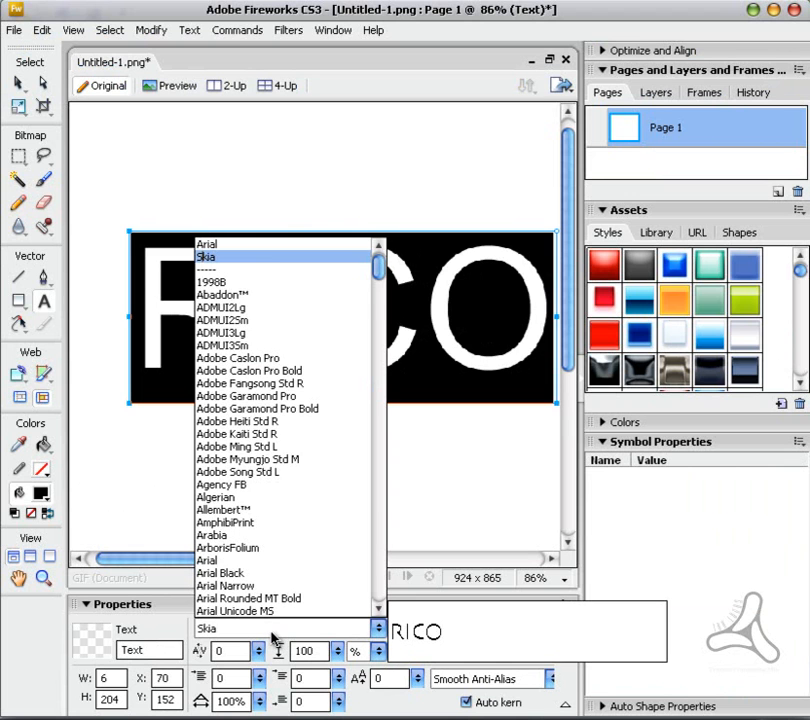
key("Return")
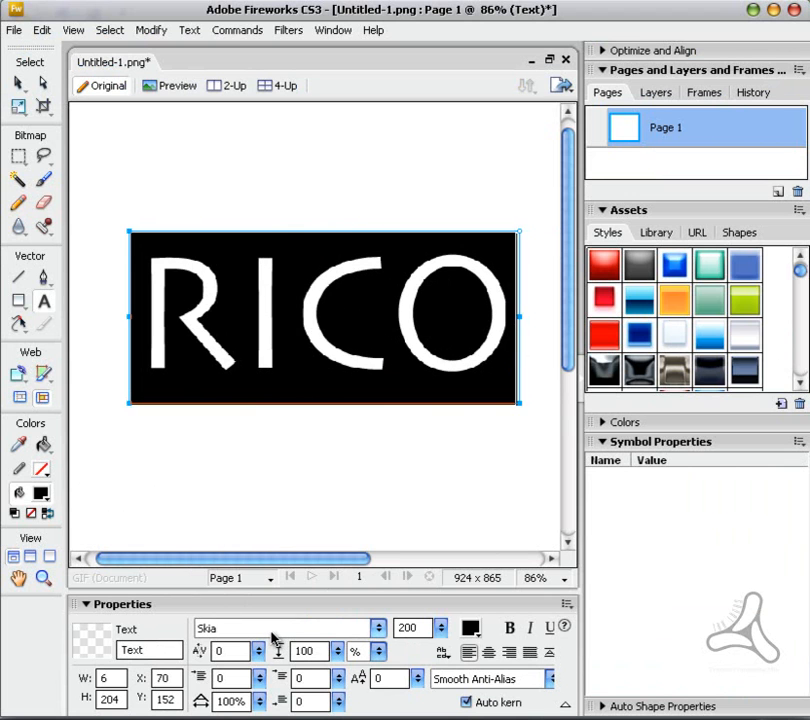
left_click(510, 628)
left_click(530, 628)
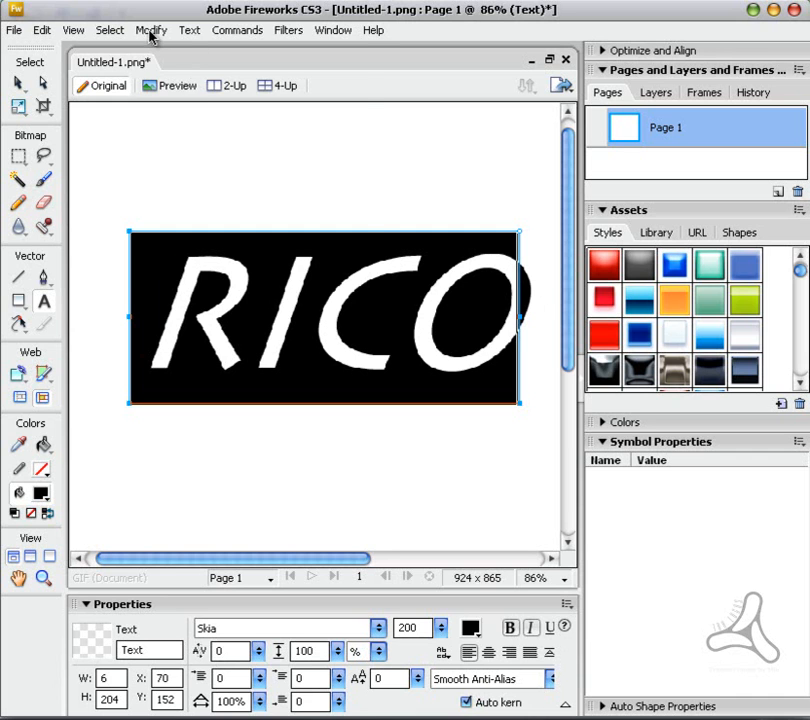
Step: Convert the bold italic Skia RICO text to paths and deselect the resulting group
left_click(188, 32)
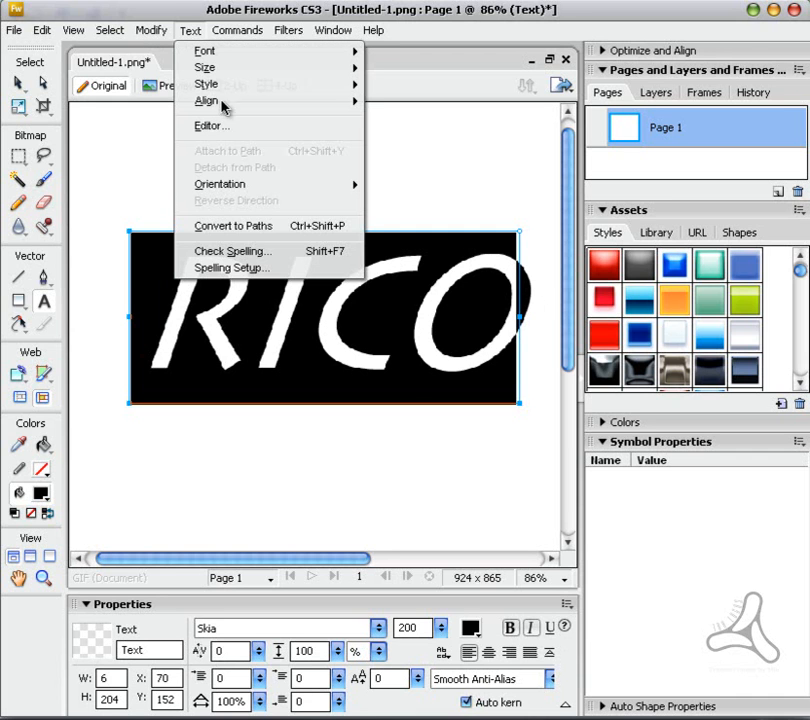
left_click(271, 228)
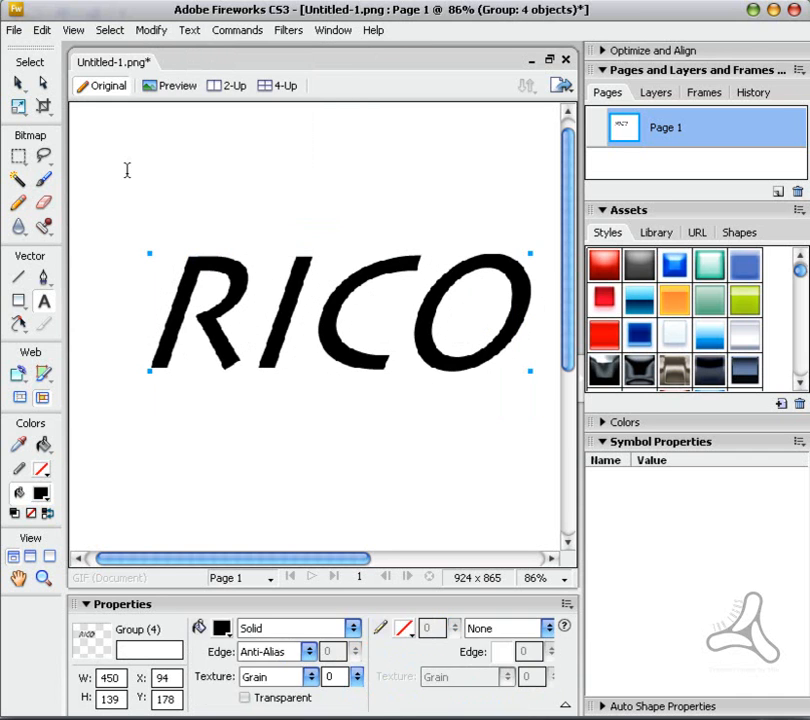
key("v")
left_click(201, 285)
left_click(212, 268)
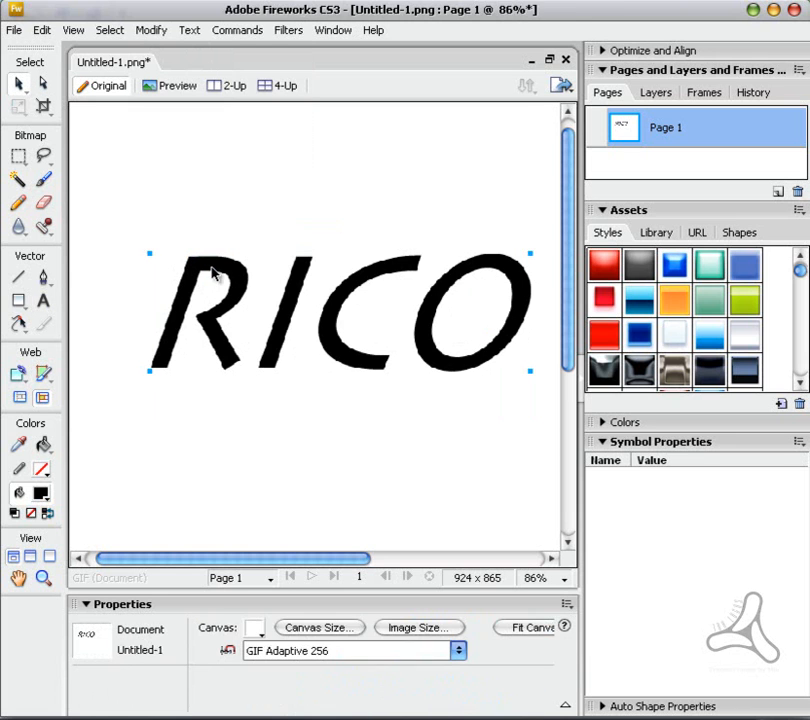
Step: Select the individual path of the letter R and after it that of the letter I with the Subselection tool
left_click(44, 84)
left_click(133, 185)
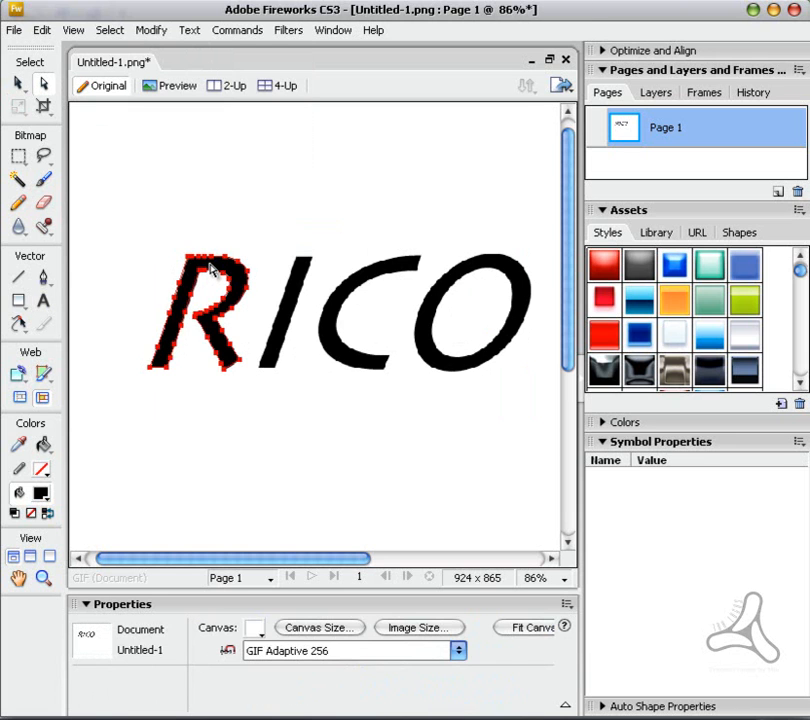
left_click(212, 268)
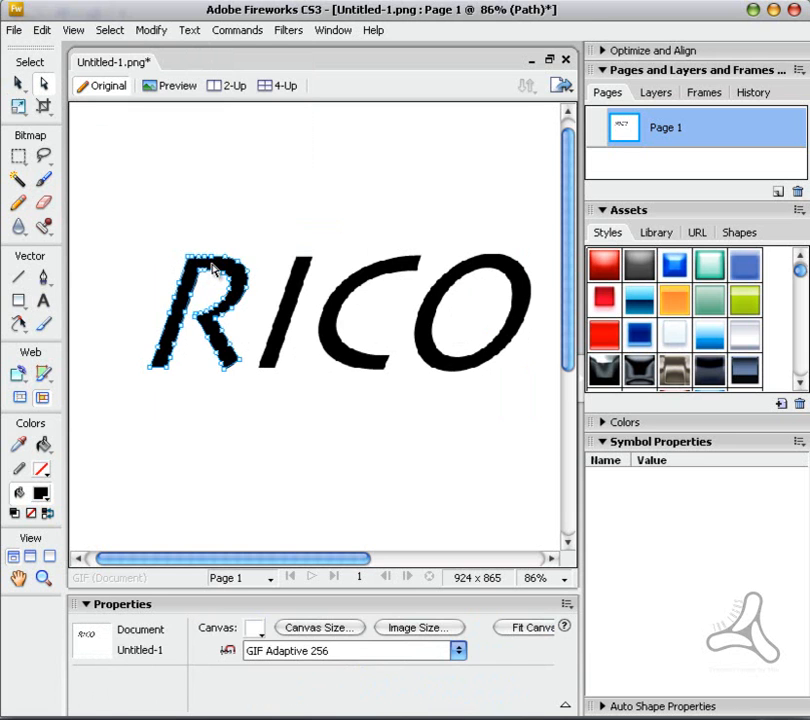
left_click(289, 300)
left_click(12, 28)
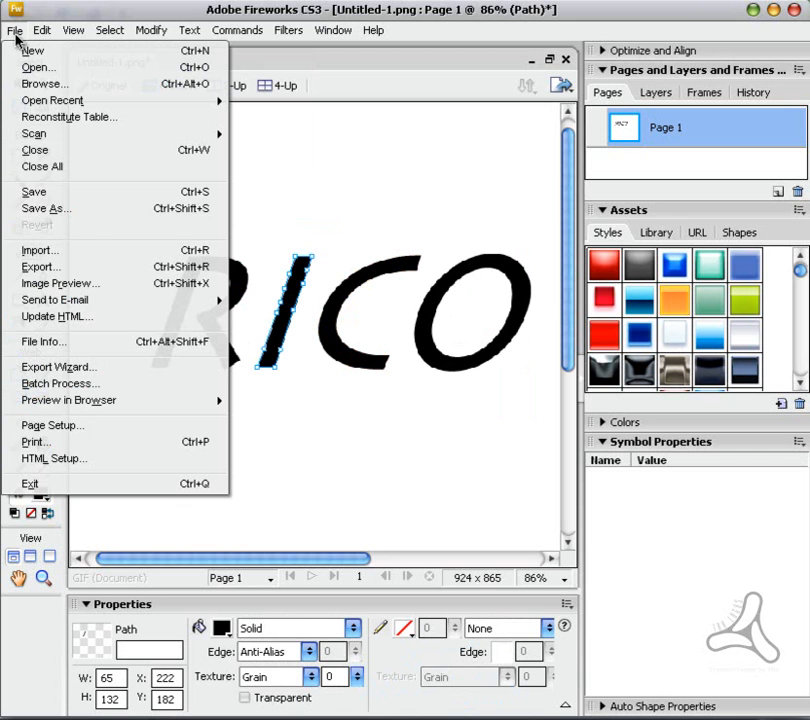
left_click(69, 267)
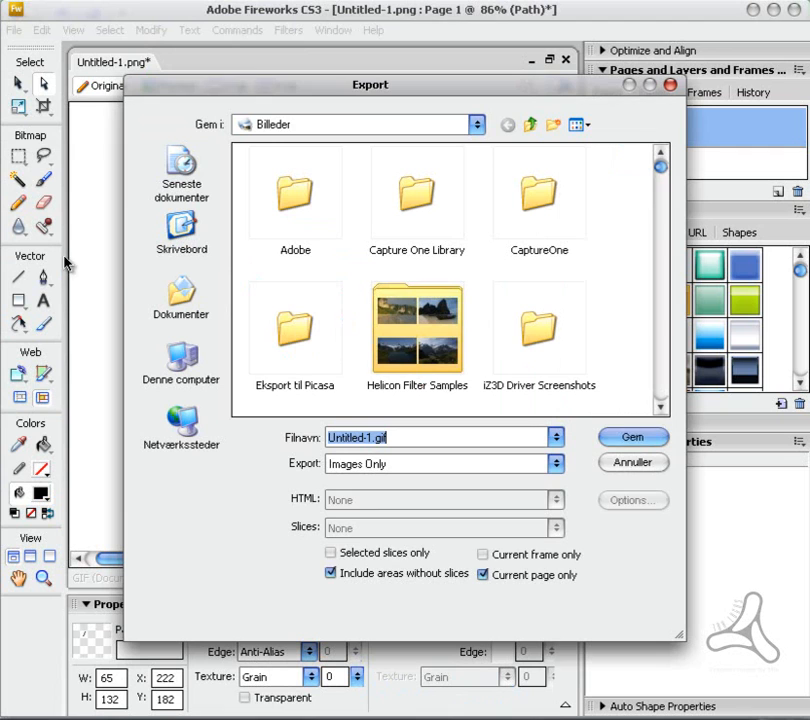
left_click(422, 464)
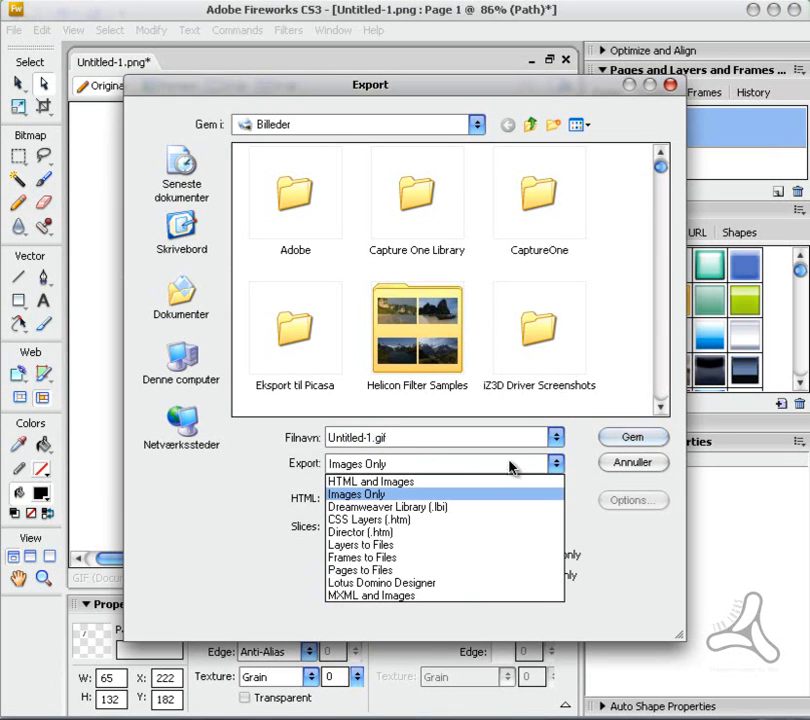
left_click(612, 464)
left_click(612, 464)
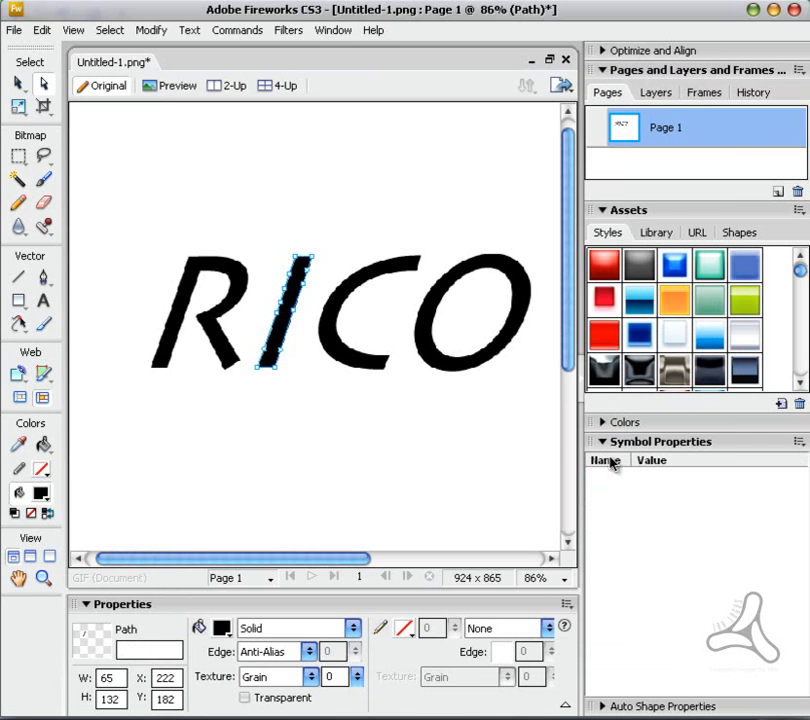
Step: Select all four letter paths and choose Illustrator 8 (.ai) as the format for saving a copy
left_click_drag(163, 447, 550, 320)
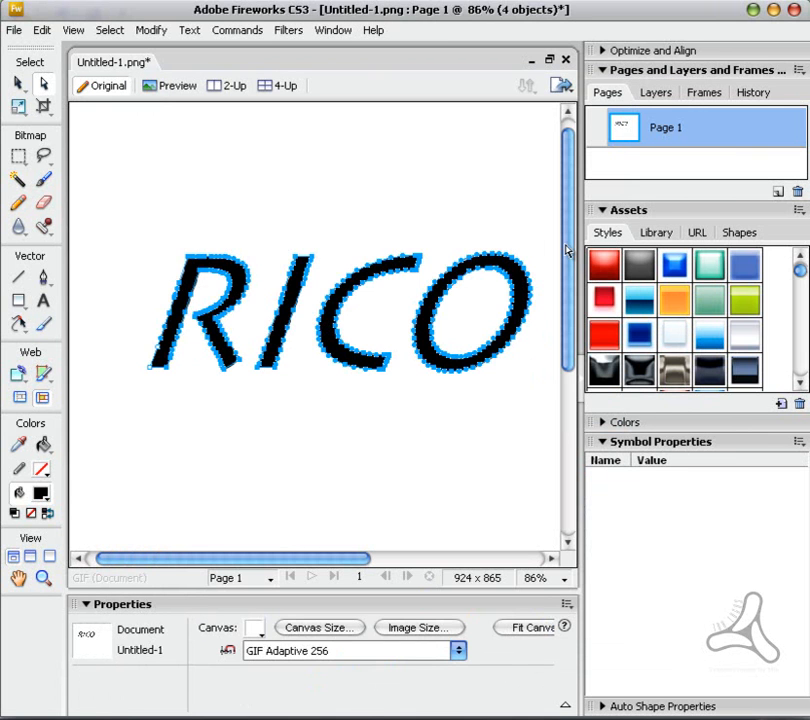
left_click(9, 29)
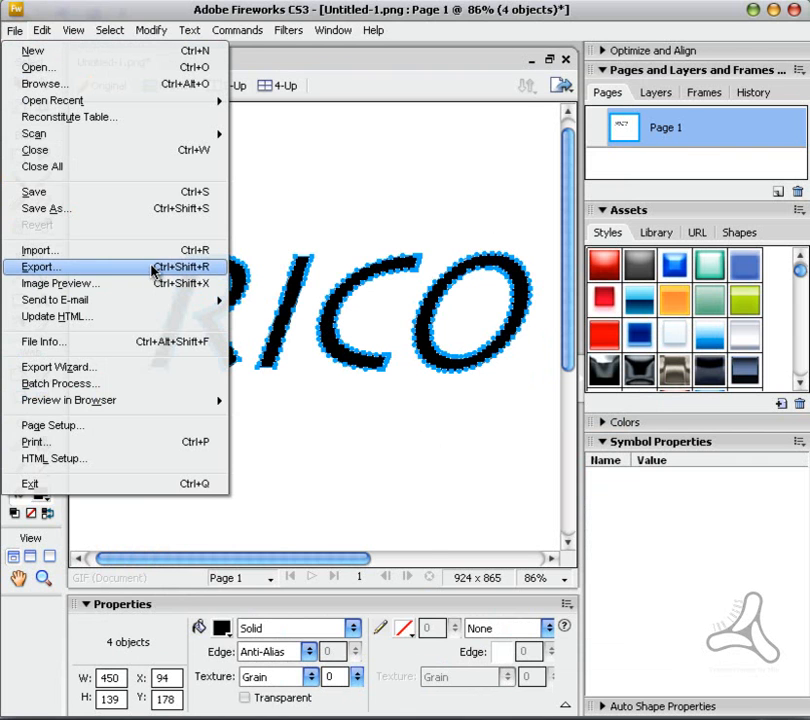
left_click(155, 210)
left_click(453, 550)
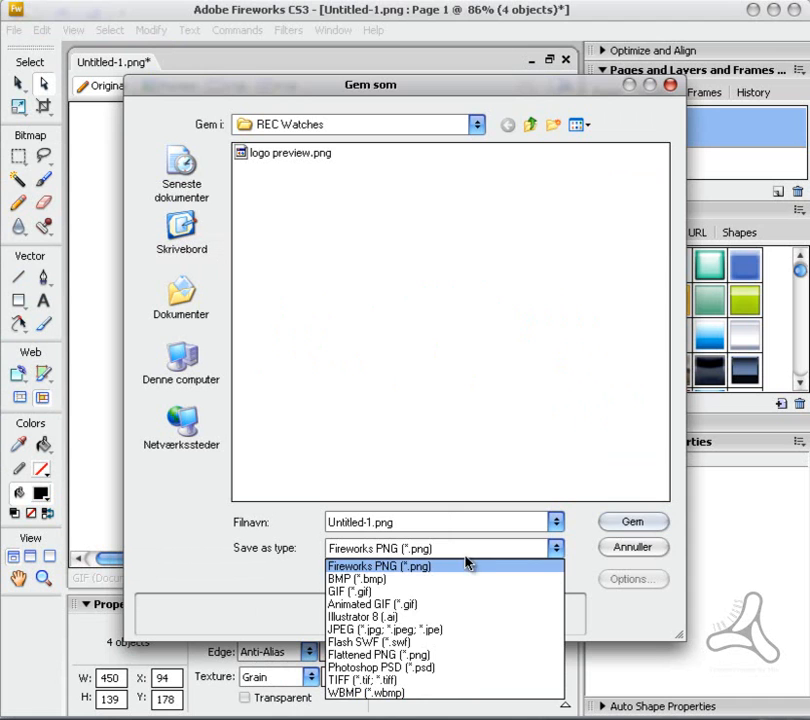
left_click(430, 617)
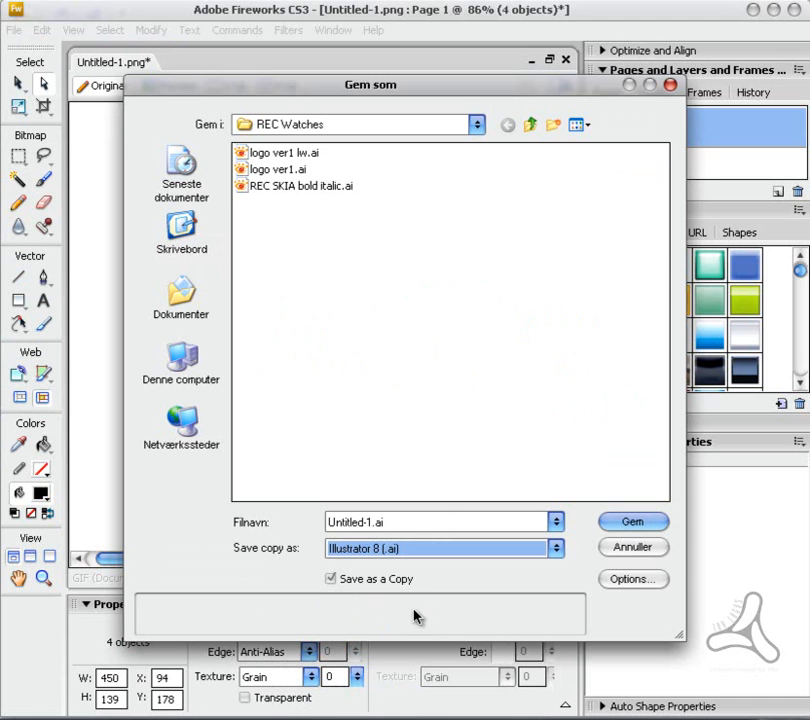
Step: Save the copy on the Windows (C:) drive under the file name testfo.ai
left_click(316, 127)
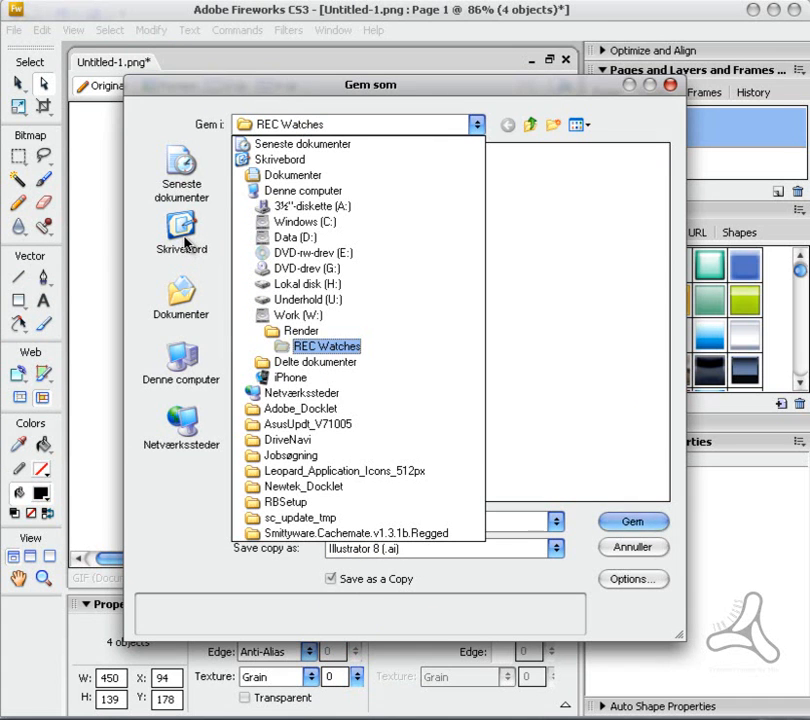
left_click(300, 221)
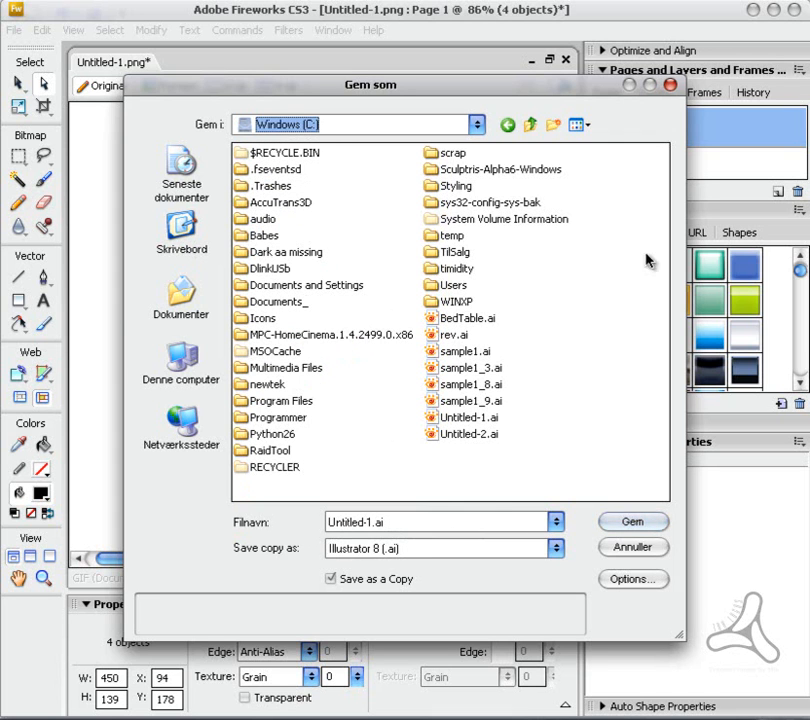
left_click(350, 521)
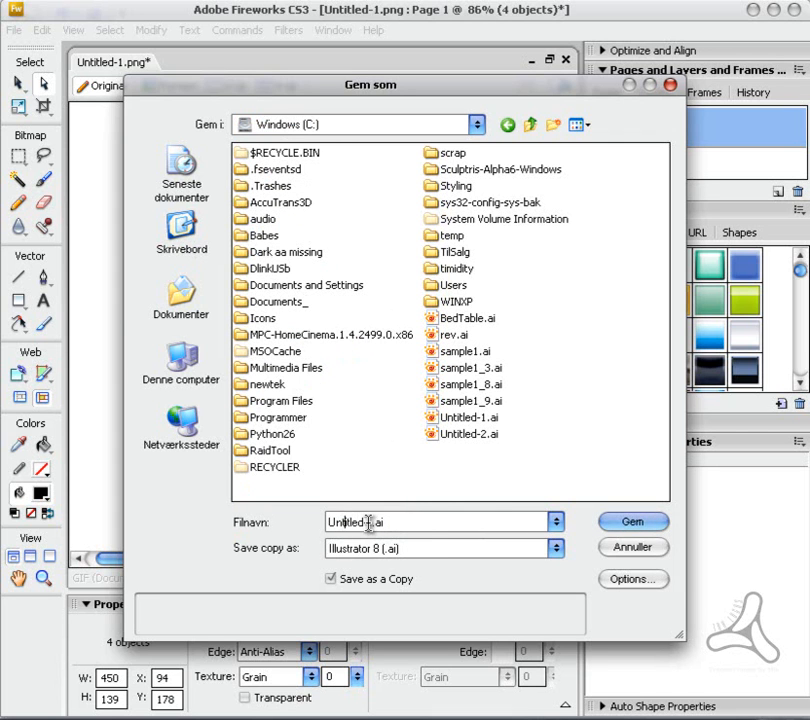
left_click_drag(373, 522, 237, 519)
type("testfo")
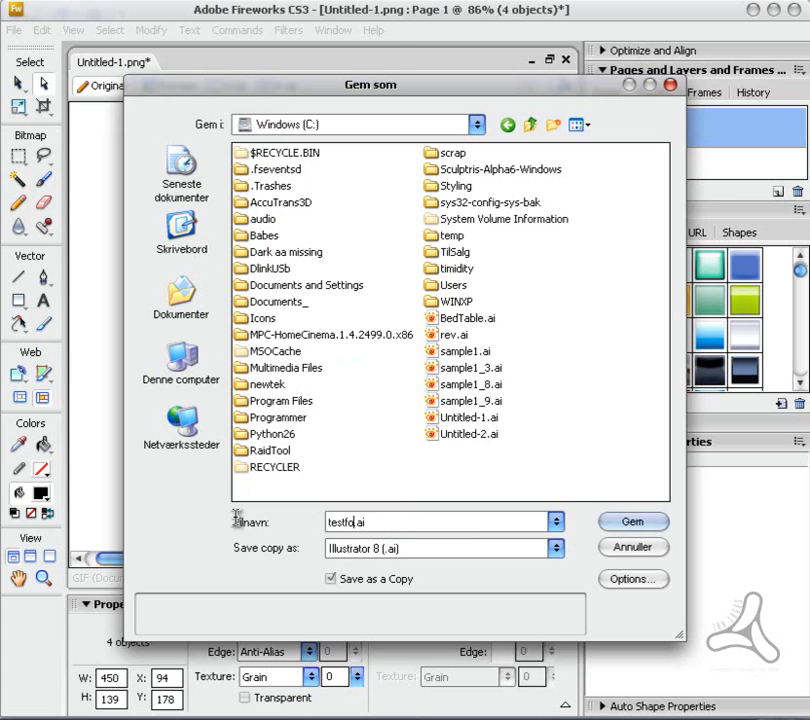
key("Return")
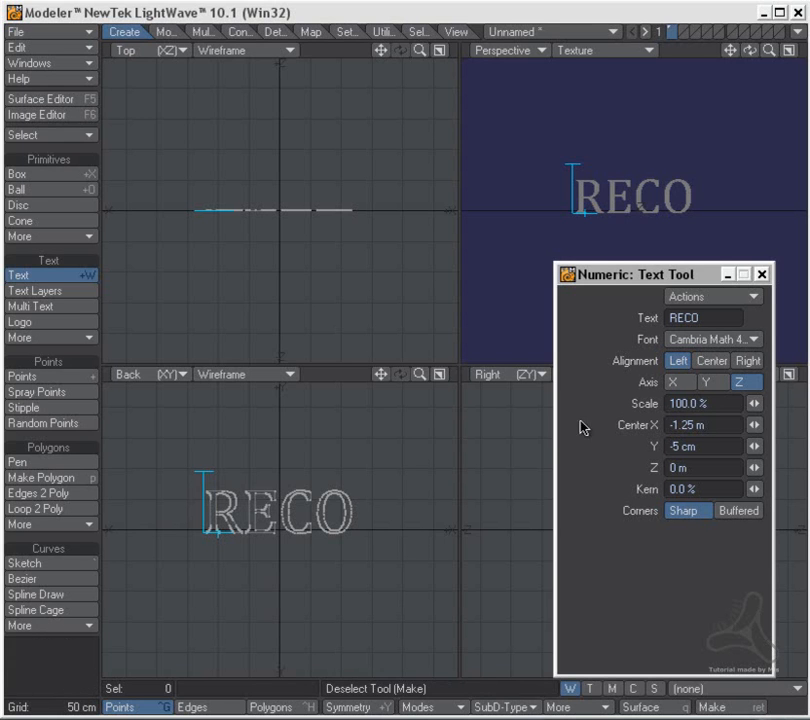
Step: Switch to LightWave Modeler, move the RECO text up and along positive X in the Back view, and finish the Text tool
left_click(363, 421)
key("space")
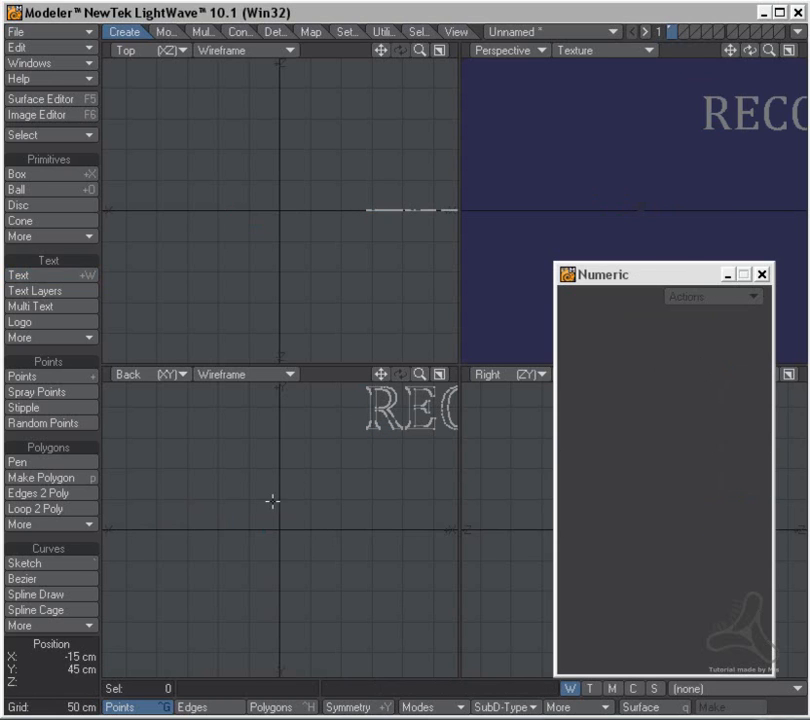
Step: Start the EPSF Loader import and browse to the Windows (C:) drive for the EPSF file
left_click(37, 35)
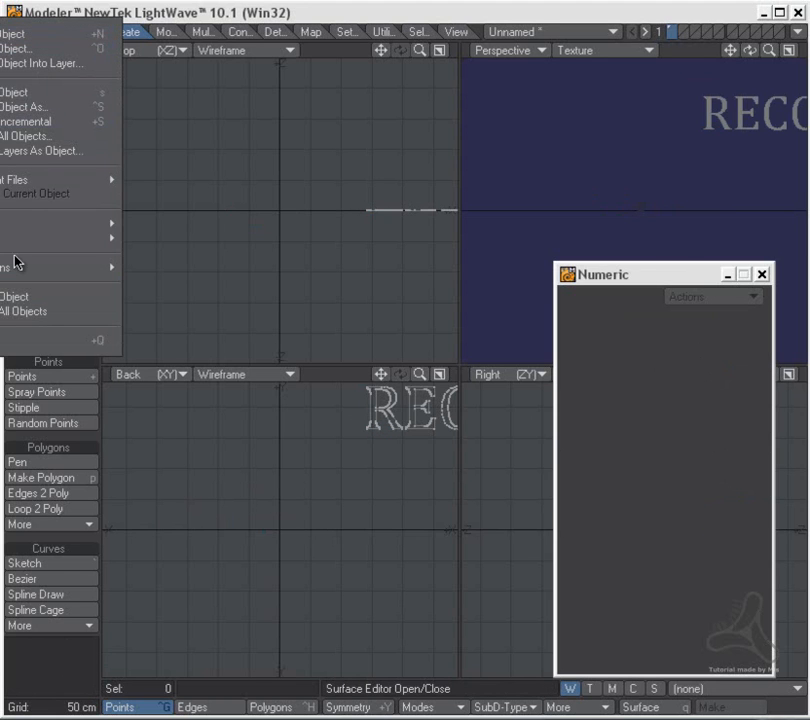
mouse_move(22, 234)
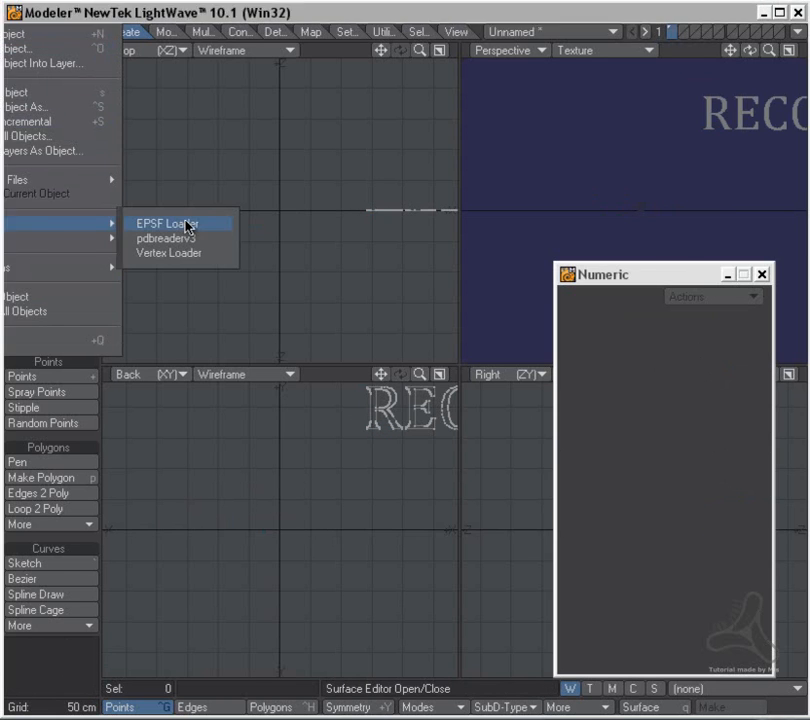
left_click(190, 224)
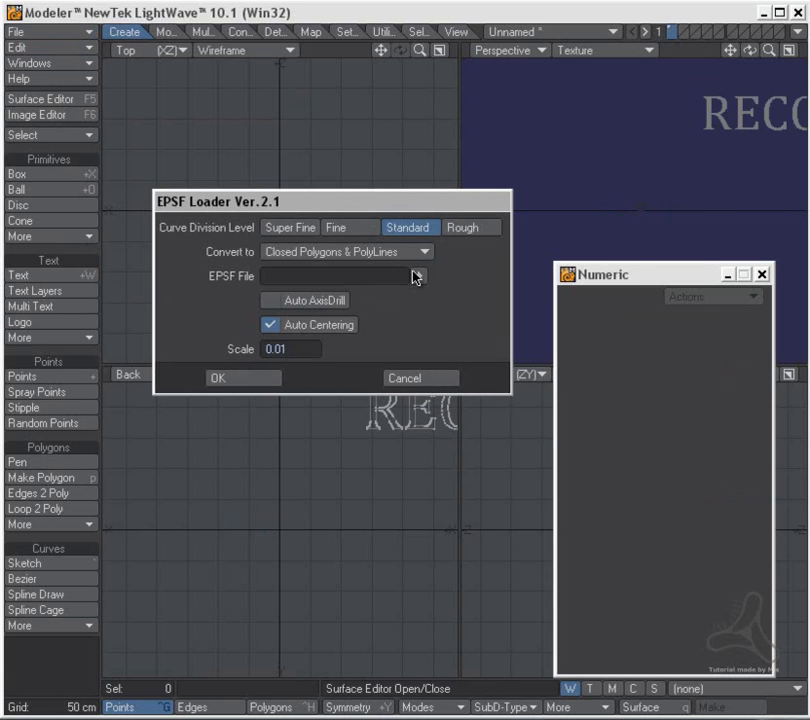
left_click(420, 275)
left_click(380, 253)
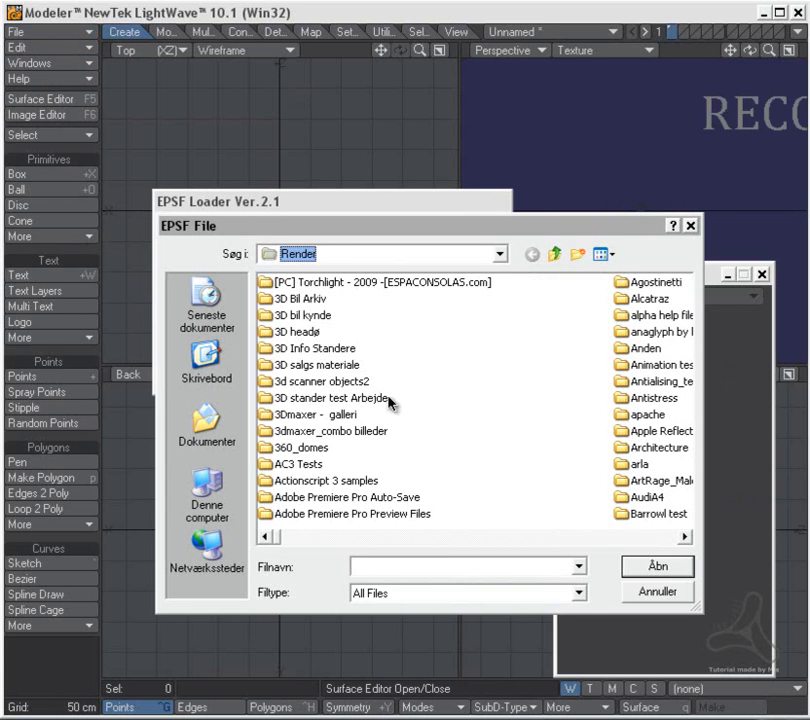
left_click(386, 353)
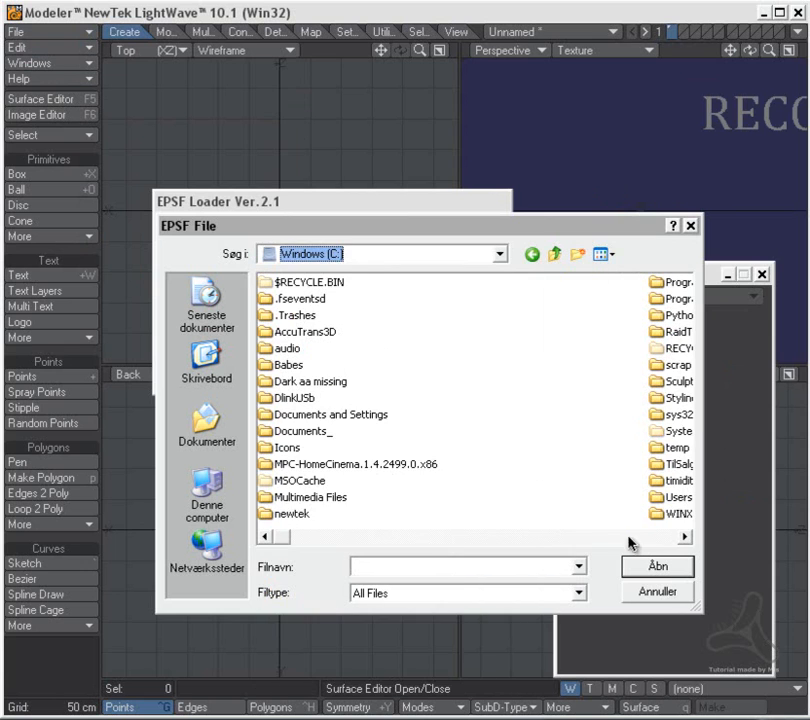
Step: Load testfont.ai as closed polygons and polylines with the Standard curve division level, auto centering and a scale of 0.01
left_click(296, 497)
scroll(296, 497, "down", 6)
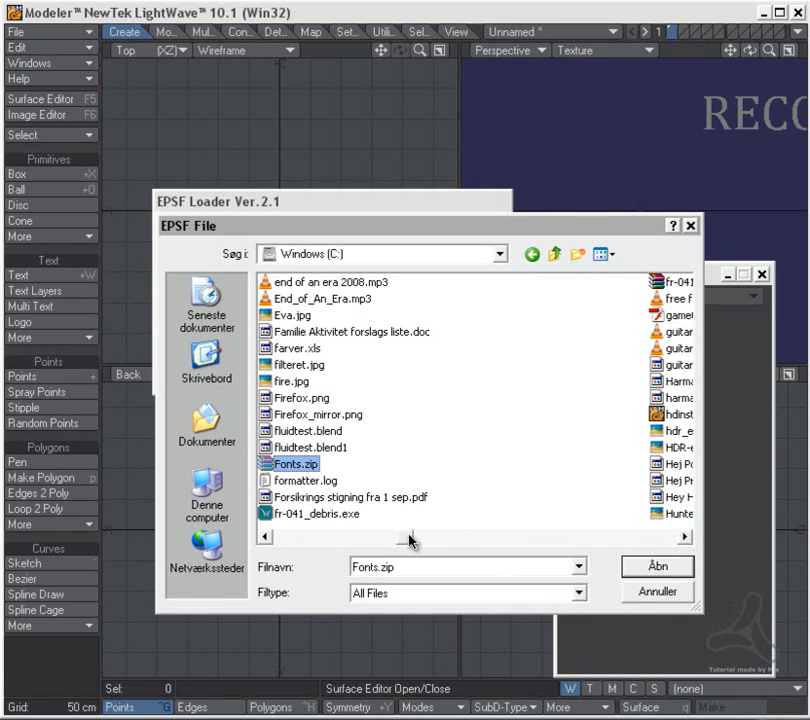
left_click(316, 415)
type("test2.JPG")
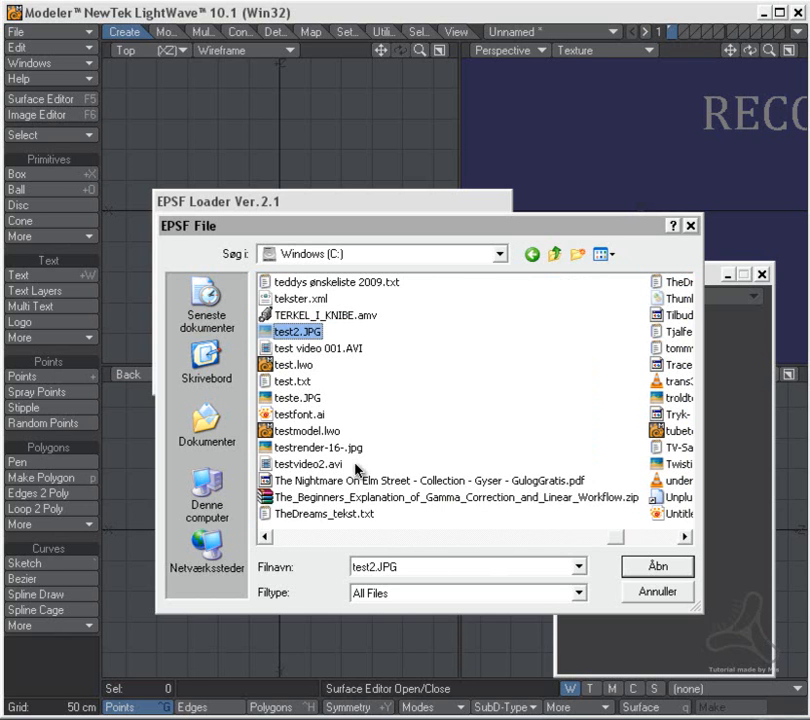
left_click(316, 420)
double_click(316, 418)
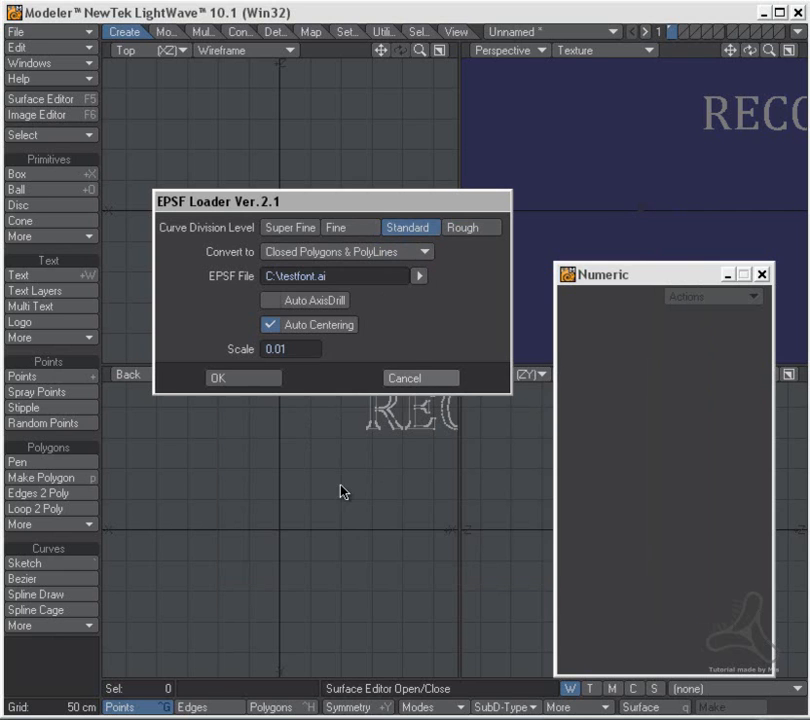
left_click(259, 381)
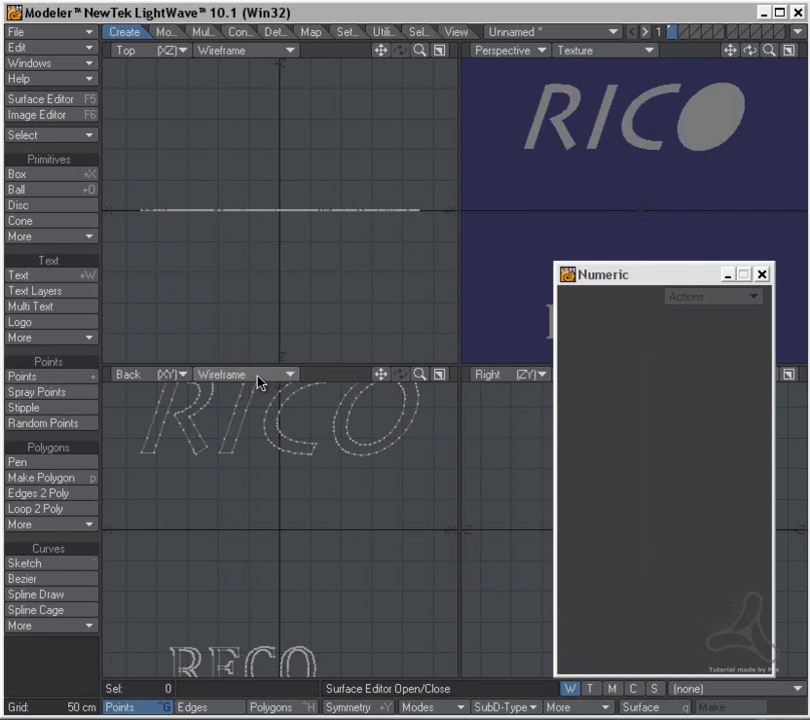
scroll(300, 500, "up", 5)
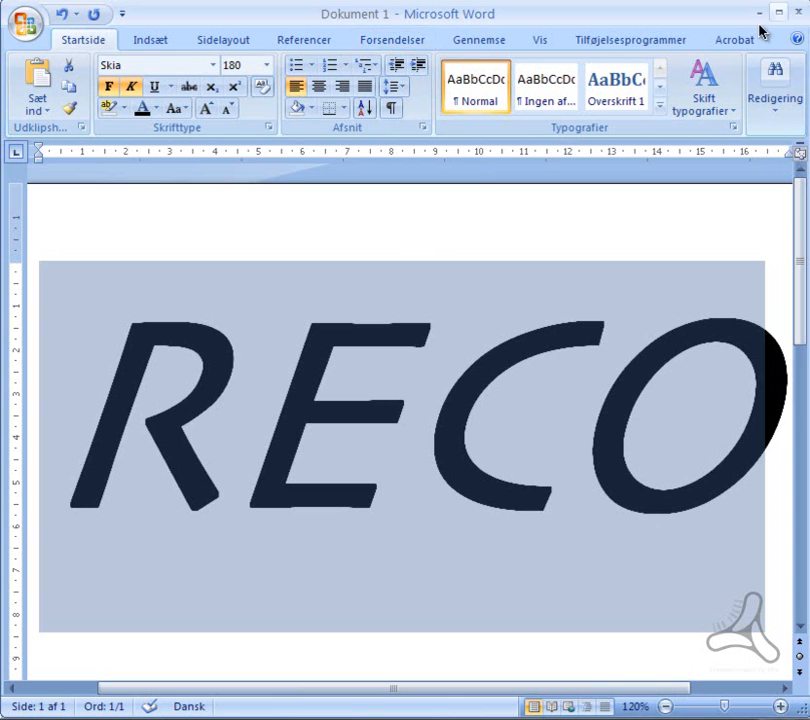
Step: Return from Word to Modeler and place the text RECO in Skia 400 above the imported RICO outlines
left_click(763, 13)
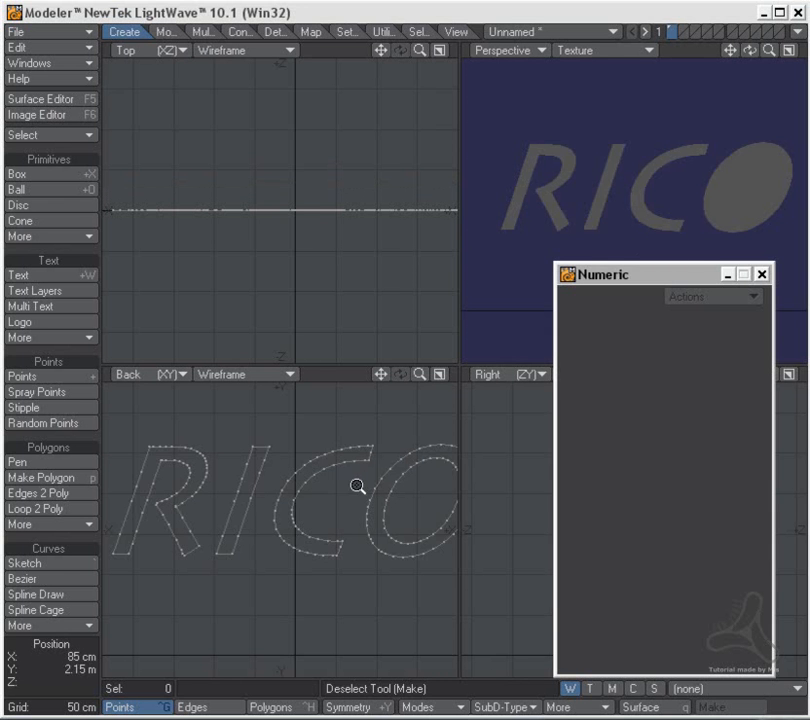
scroll(300, 500, "down", 3)
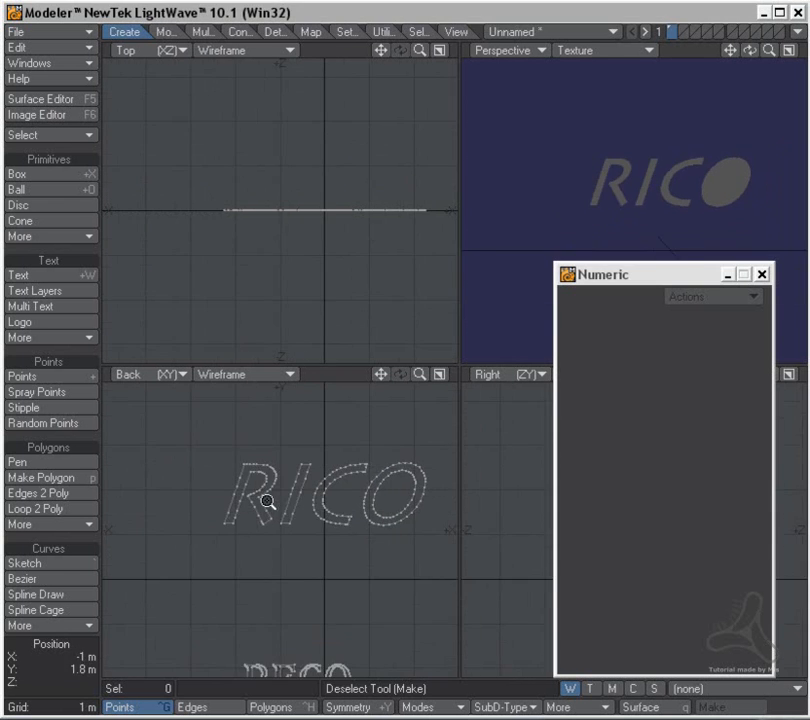
left_click(40, 275)
left_click(178, 452)
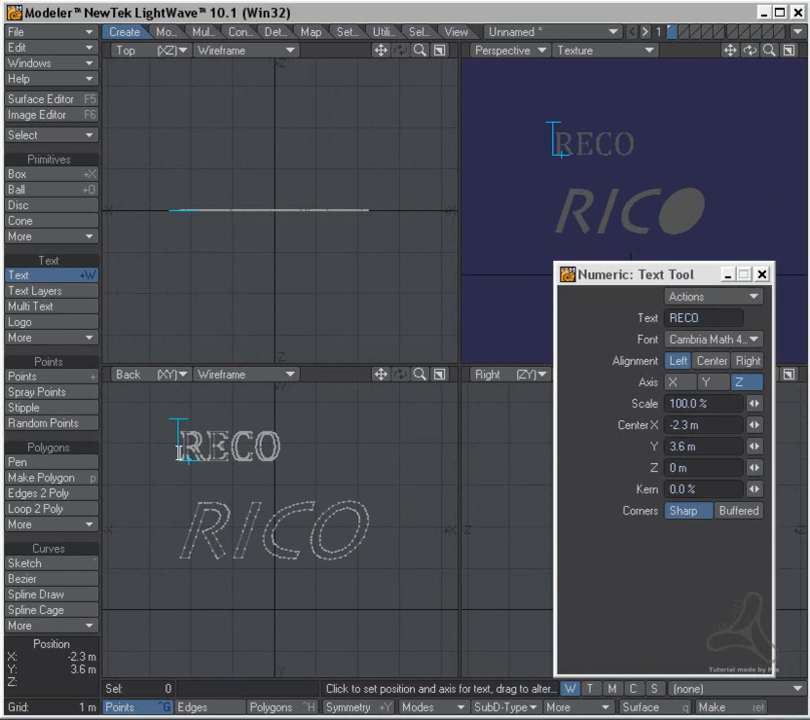
left_click(714, 339)
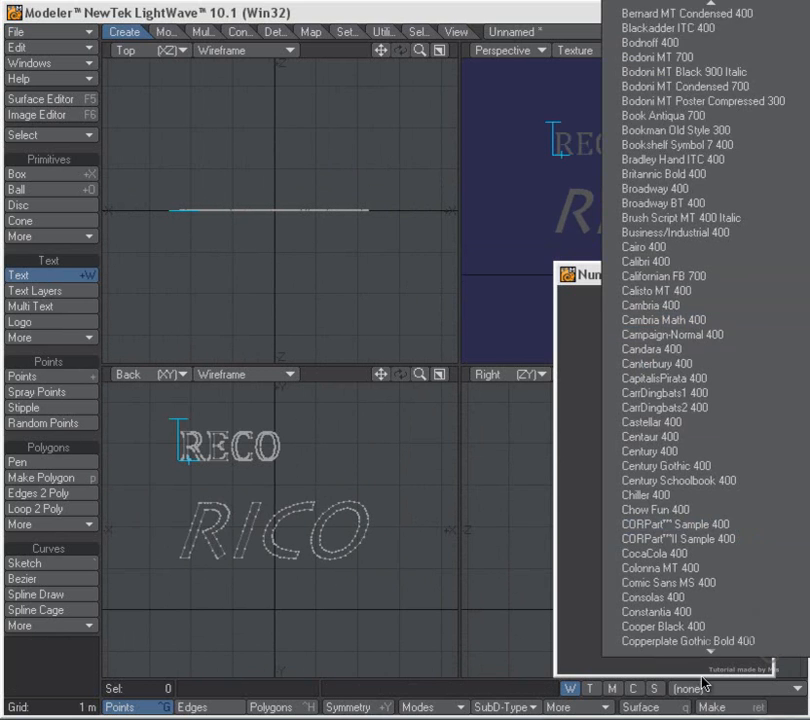
mouse_move(707, 655)
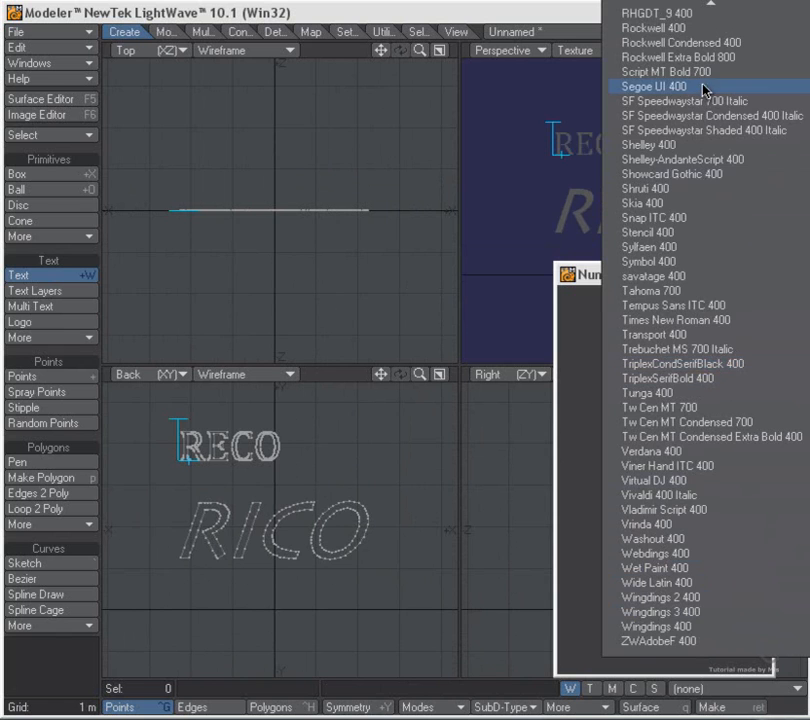
mouse_move(709, 4)
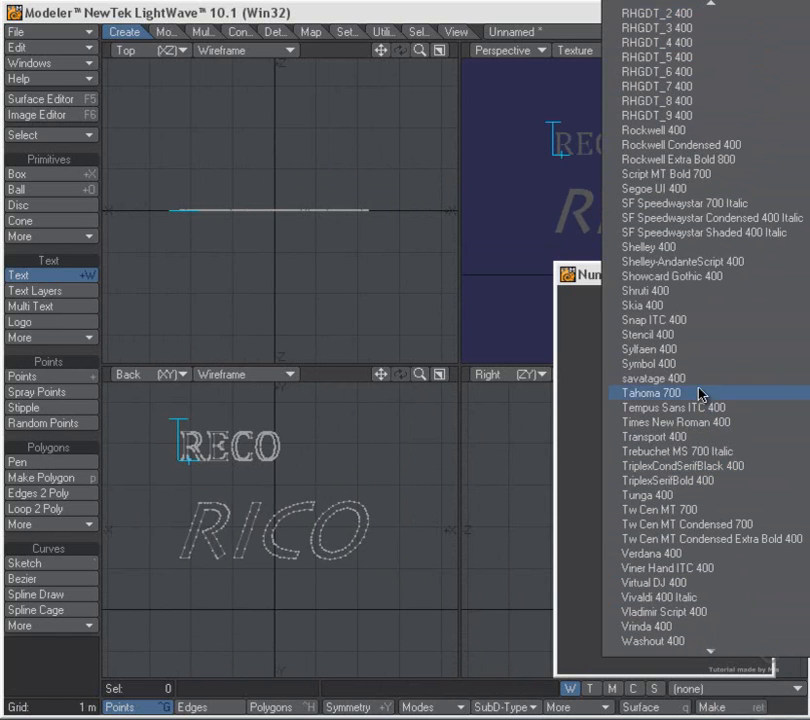
left_click(700, 306)
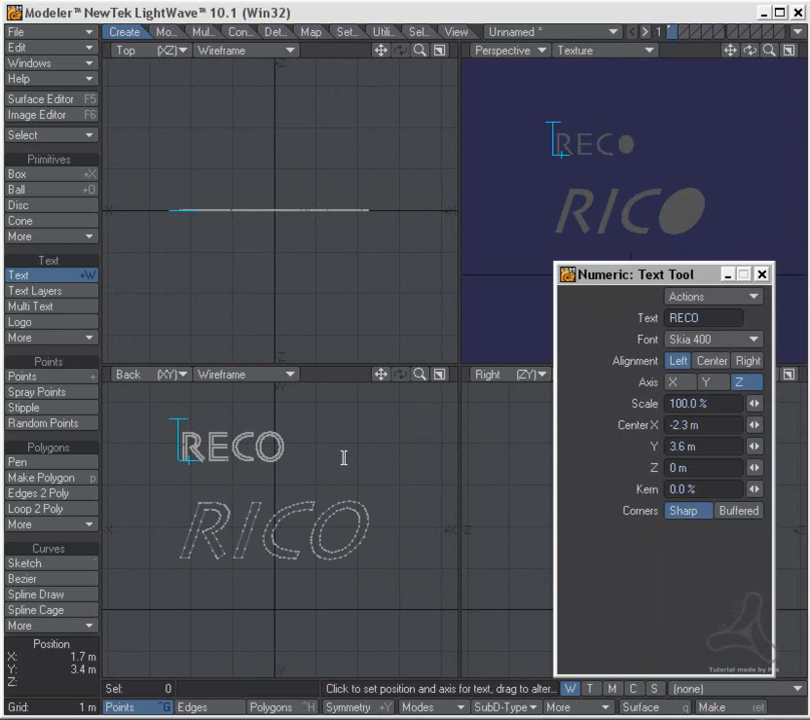
key("space")
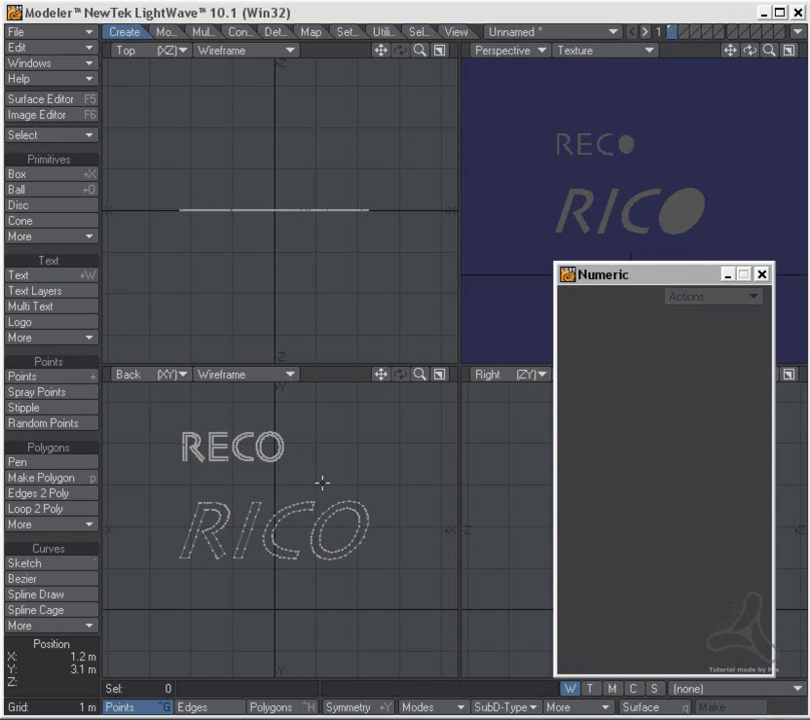
Step: Enlarge the Skia RECO text with the Size tool and position it just above the RICO outlines in the Back view
mouse_move(262, 487)
right_mouse_down()
mouse_move(343, 441)
mouse_move(229, 475)
mouse_move(244, 479)
right_mouse_up()
key("shift+h")
left_click_drag(213, 438, 330, 441)
key("t")
left_click_drag(238, 447, 280, 447)
key("space")
left_click(73, 663)
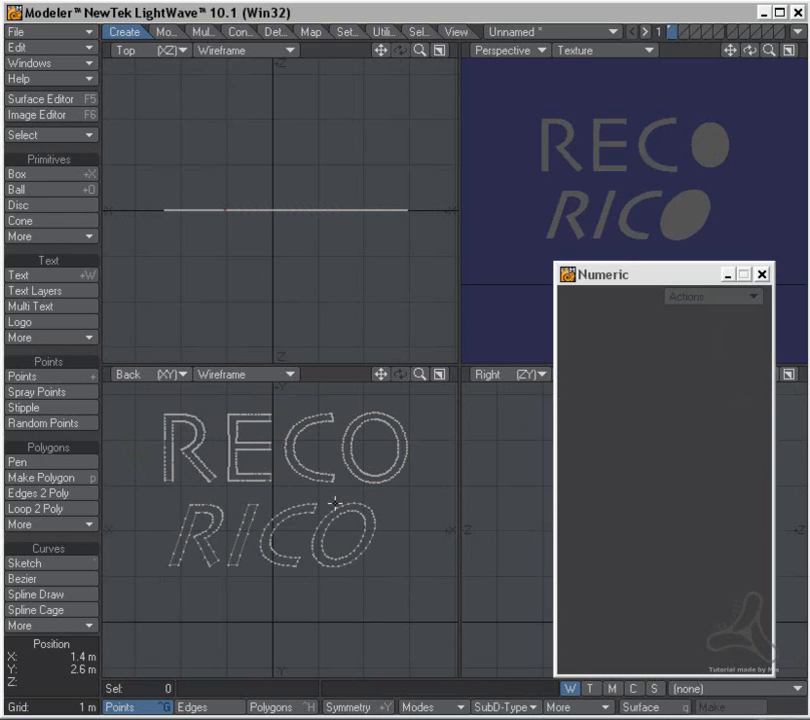
Step: Close the Numeric window, select all polygons of the Skia RECO text in the Back view and delete them
left_click(761, 275)
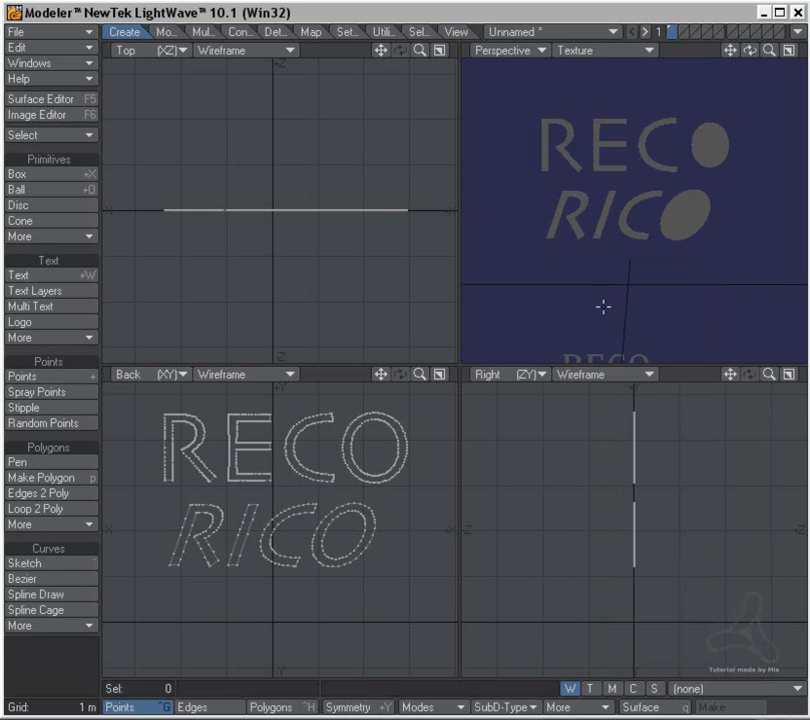
key("ctrl+h")
mouse_move(360, 491)
right_mouse_down()
mouse_move(374, 387)
mouse_move(150, 419)
mouse_move(143, 490)
mouse_move(228, 493)
right_mouse_up()
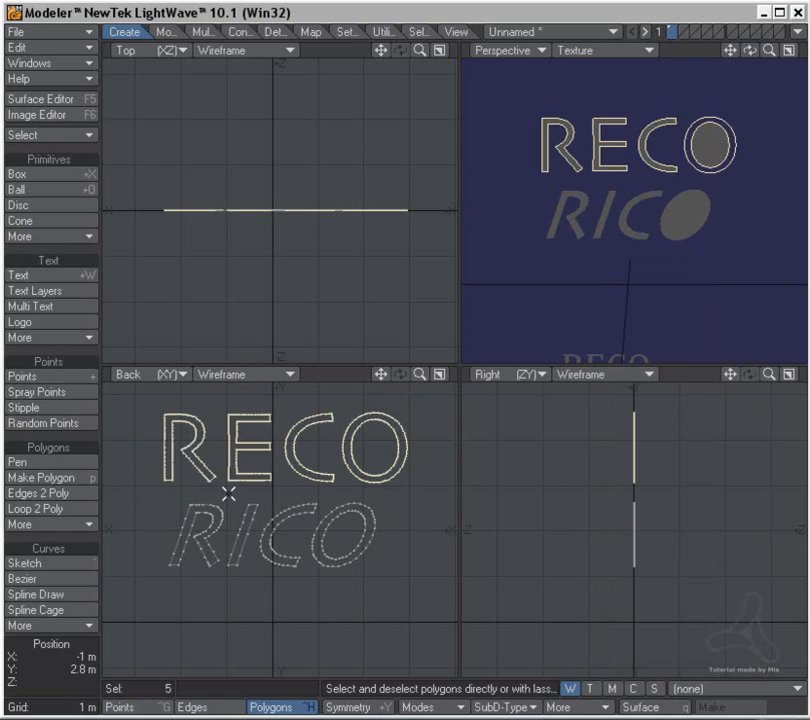
key("Delete")
Step: Cut the inner polygon of the letter O and paste it into the second layer
left_click(362, 533)
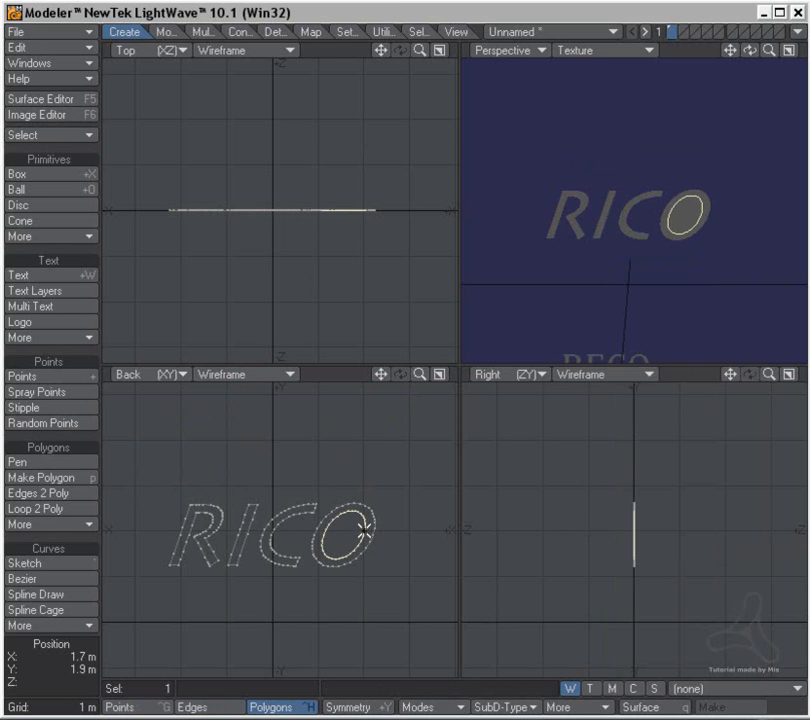
key("Delete")
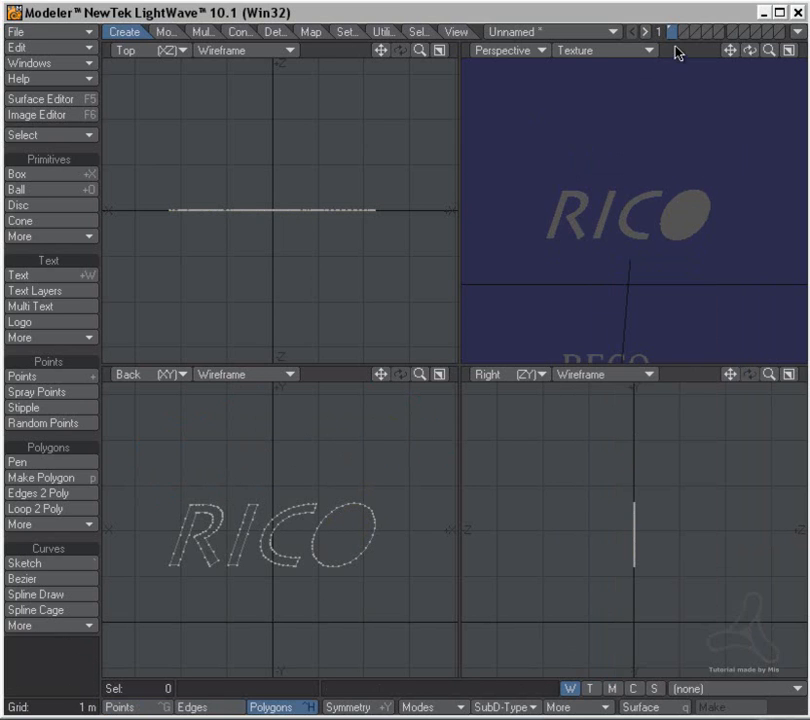
left_click(684, 31)
key("ctrl+v")
Step: Extrude the inner O polygon along Z and shift it by -20 cm so it passes through both sides of the text plane
key("shift+e")
mouse_move(377, 260)
left_mouse_down()
mouse_move(375, 241)
mouse_move(370, 256)
left_mouse_up()
key("t")
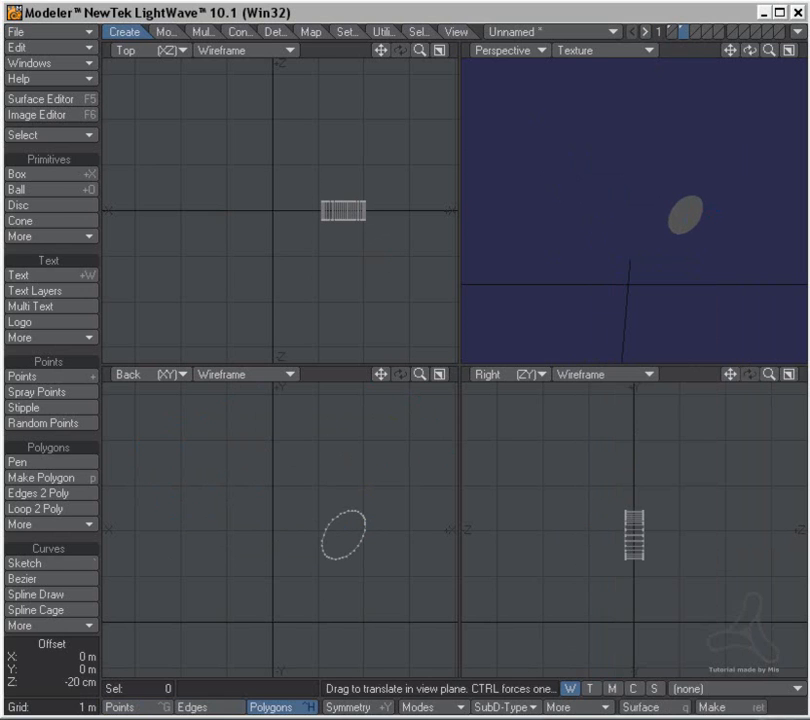
Step: With RICO in the foreground layer and the extruded O shape in the background, Solid Drill the opening into the letter O
left_click(672, 33)
left_click(684, 37)
key("shift+r")
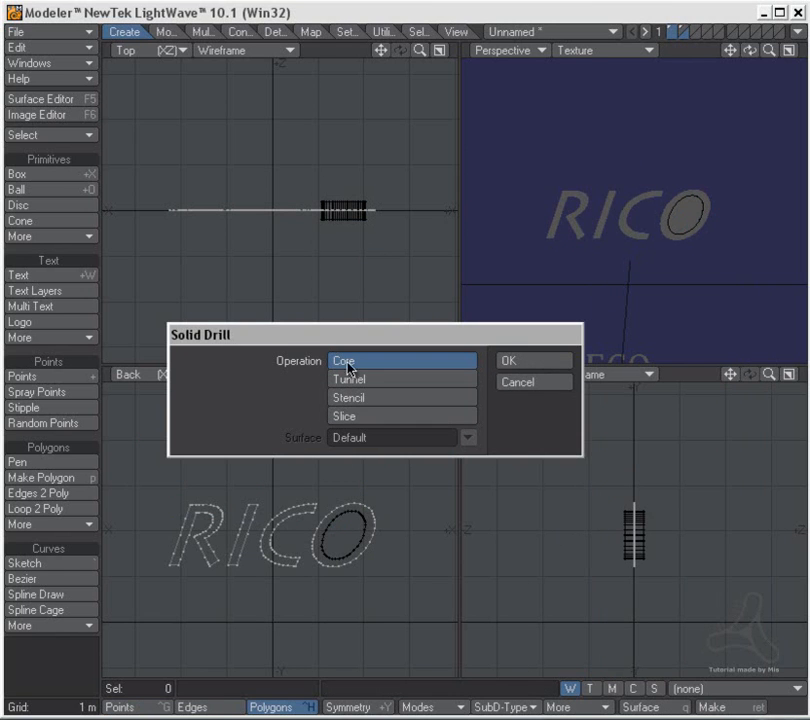
key("shift+r")
left_click_drag(465, 342, 661, 264)
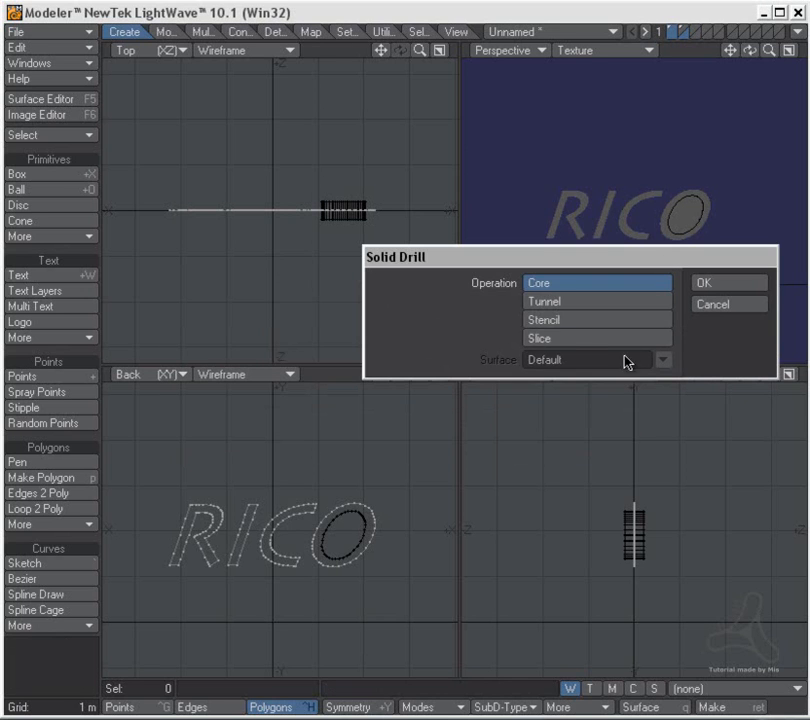
left_click(566, 339)
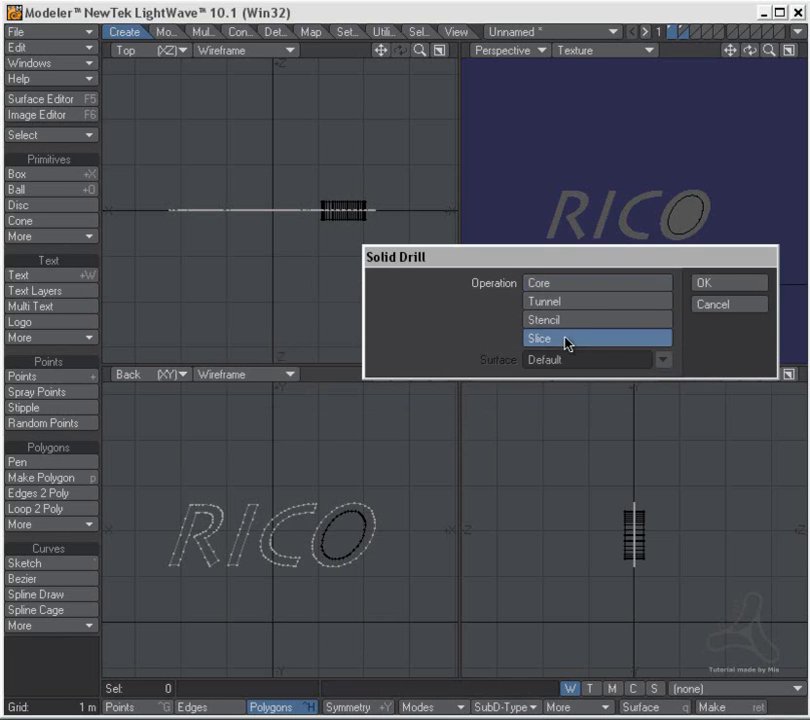
left_click(718, 286)
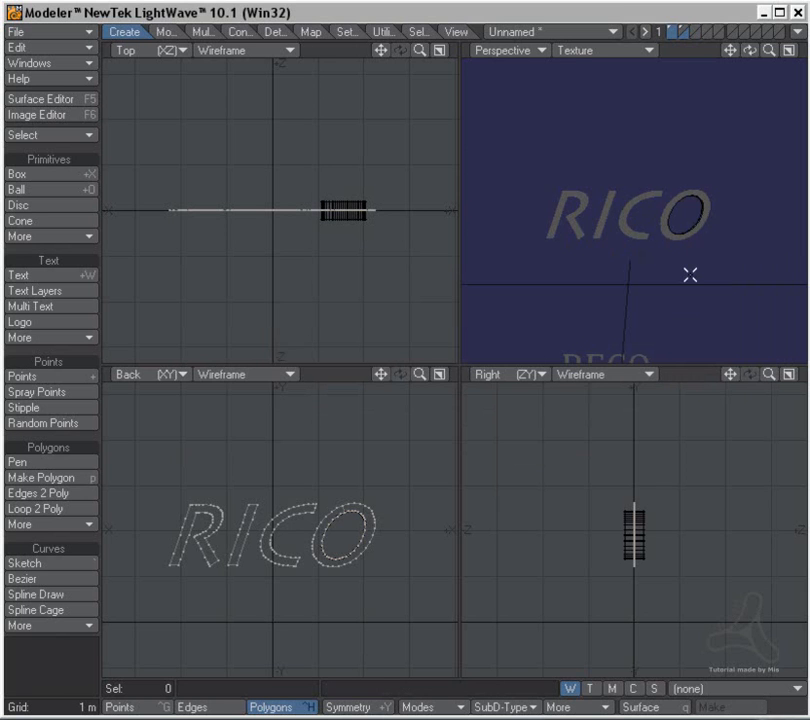
Step: Extrude the flat RICO letters along positive Z in the Top view to give them thickness
left_click_drag(622, 202, 576, 172, "ctrl+alt")
left_click_drag(383, 209, 383, 198)
key("space")
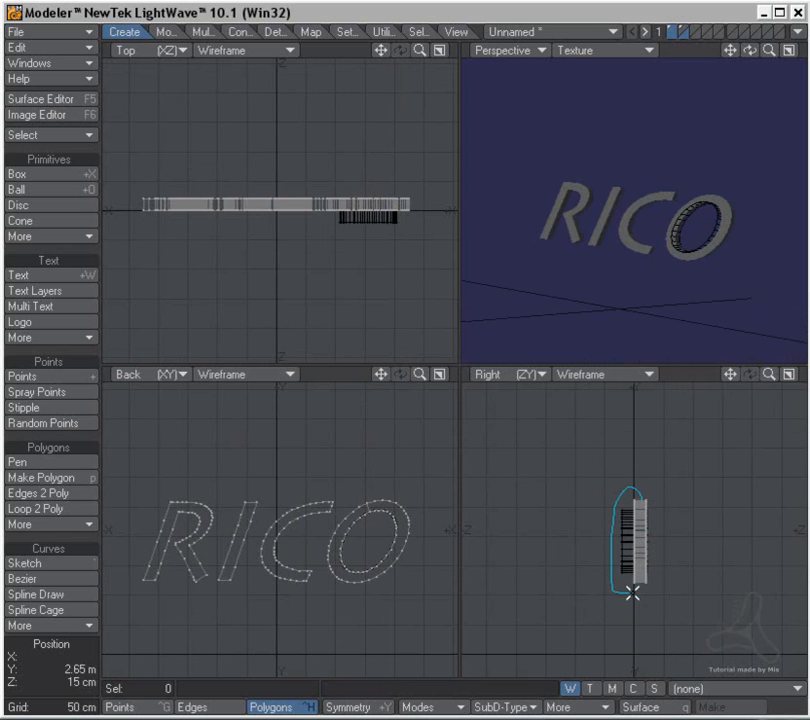
Step: Select the four front faces of the letters and bevel them with a 2 cm shift and a 1 cm inset
right_click_drag(640, 585, 640, 509)
left_click_drag(640, 508, 806, 500, "ctrl+alt")
left_click_drag(331, 243, 378, 228, "ctrl+alt")
left_click_drag(151, 209, 380, 228, "alt")
left_click_drag(249, 216, 420, 231, "alt")
left_click_drag(136, 240, 440, 208, "alt")
left_click_drag(120, 264, 415, 270, "alt")
key("b")
left_click_drag(250, 268, 249, 262)
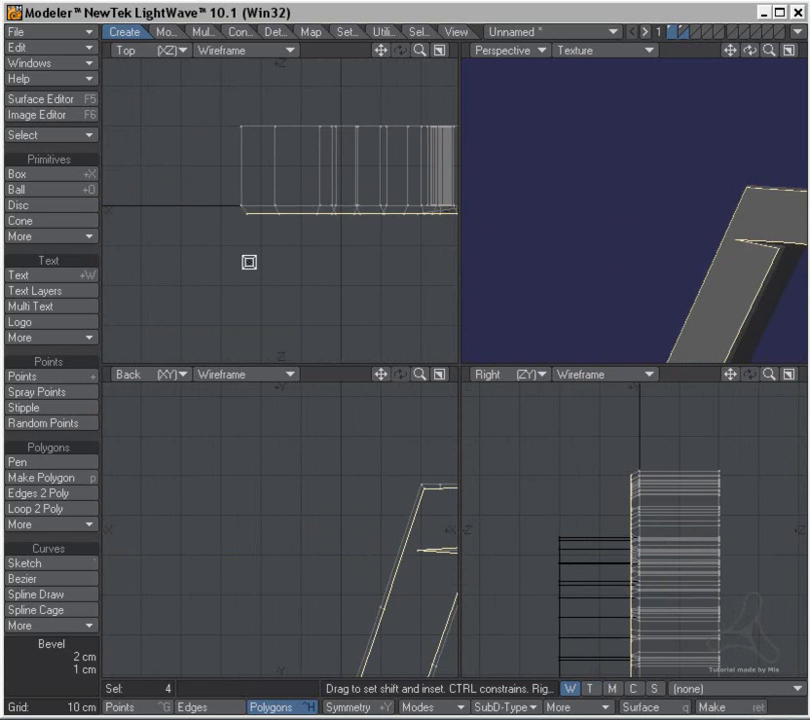
key("space")
Step: Correct the bevel spike at the inner corner of the R by moving it 14 cm in X and 1 cm in Y
left_click_drag(336, 565, 180, 517, "alt")
left_click(88, 655)
left_click_drag(317, 500, 344, 510, "ctrl+alt")
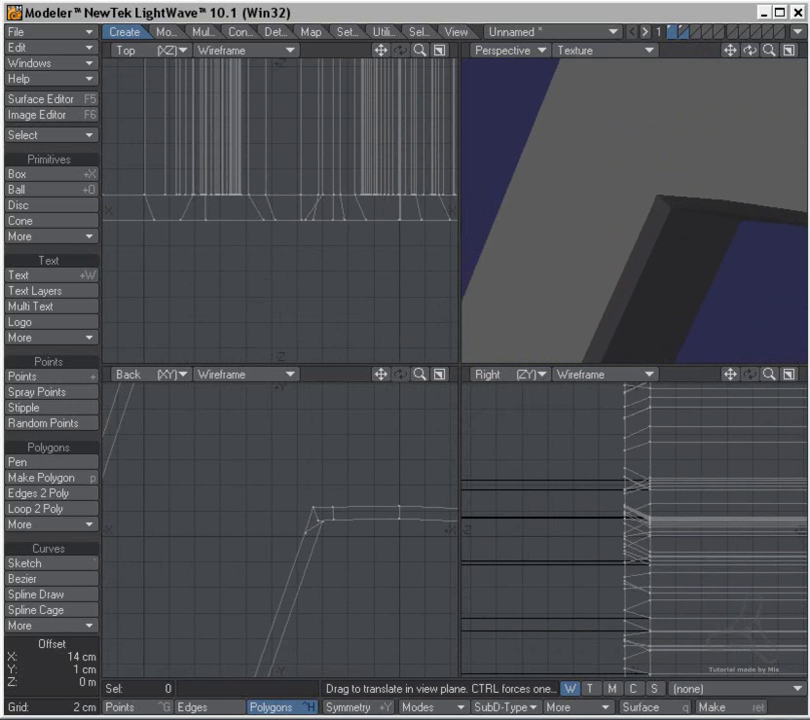
Step: Examine the bevelled corners of the letters and the complete 3D RICO text from several angles
left_click_drag(235, 546, 175, 564, "ctrl+alt")
left_click_drag(280, 596, 244, 419, "alt")
left_click_drag(213, 521, 185, 521, "ctrl+alt")
left_click_drag(249, 531, 82, 526, "alt")
left_click_drag(570, 201, 596, 210, "alt")
key("g")
left_click_drag(646, 236, 561, 217, "alt")
key("g")
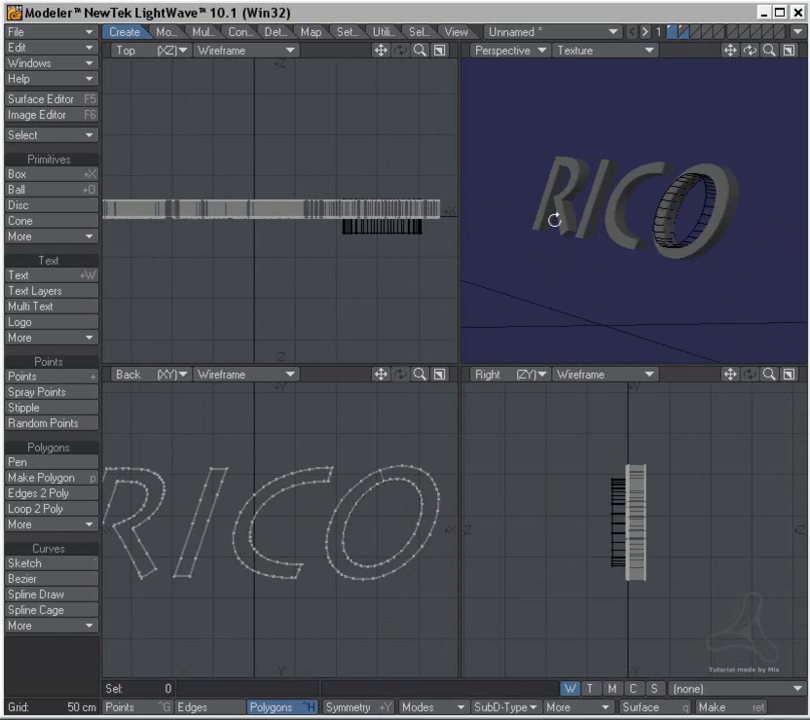
left_click_drag(664, 214, 610, 275, "alt")
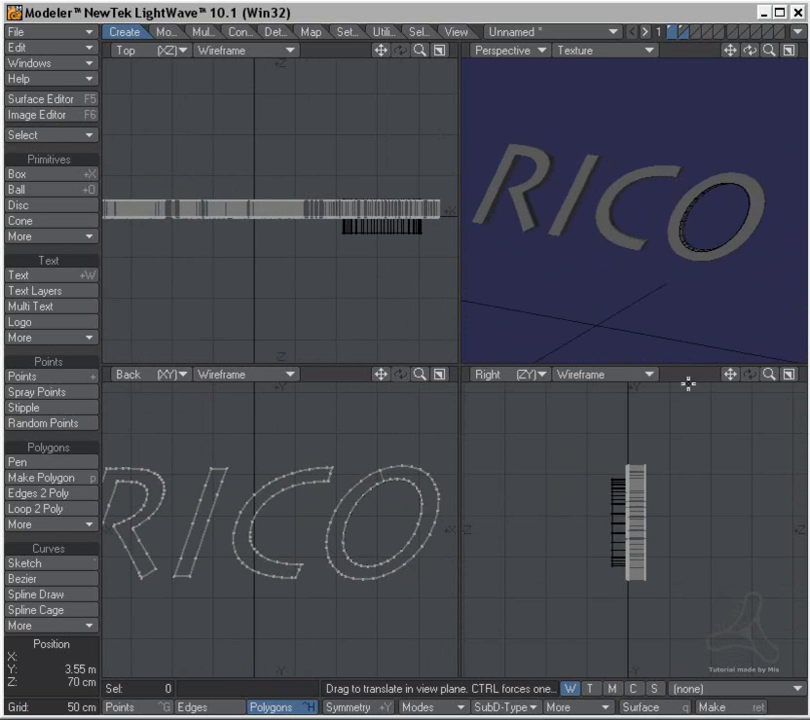